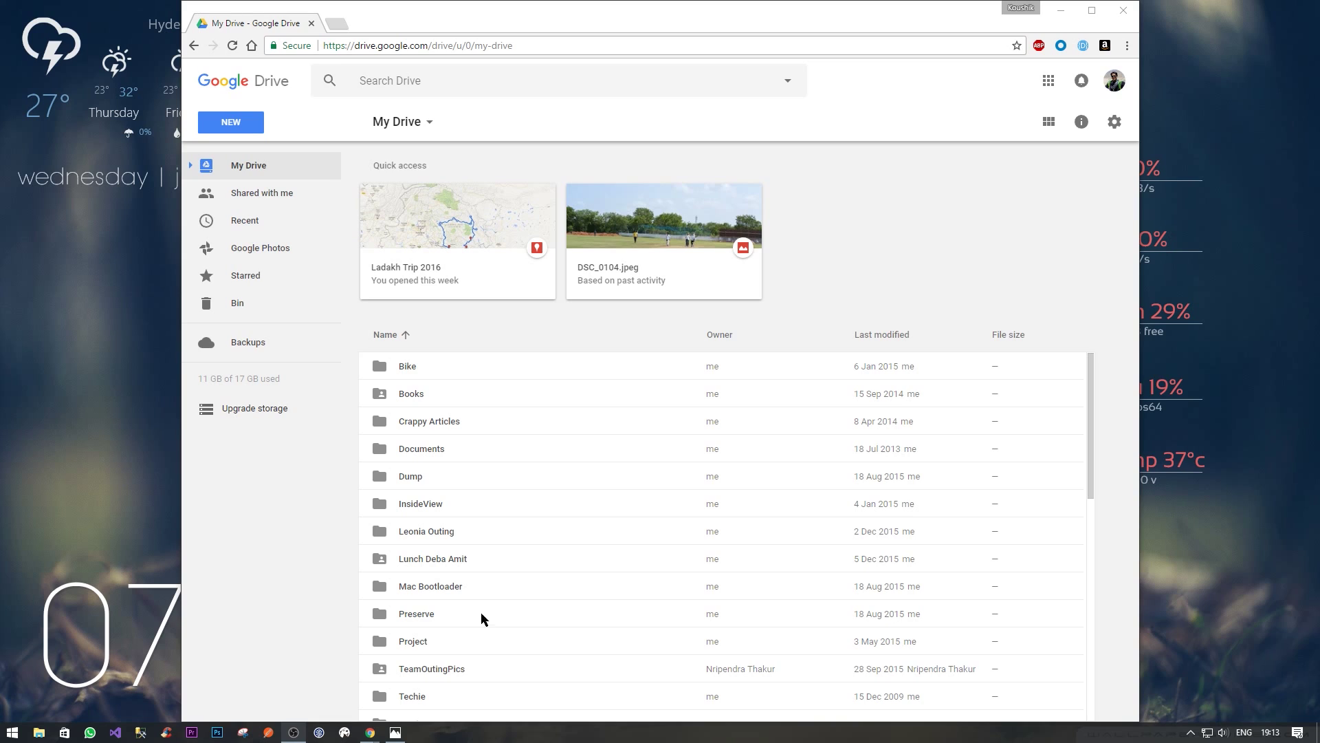
- Enable 'Create a Google Photos folder' in Drive settings so a Google Photos folder appears in My Drive
click(1115, 123)
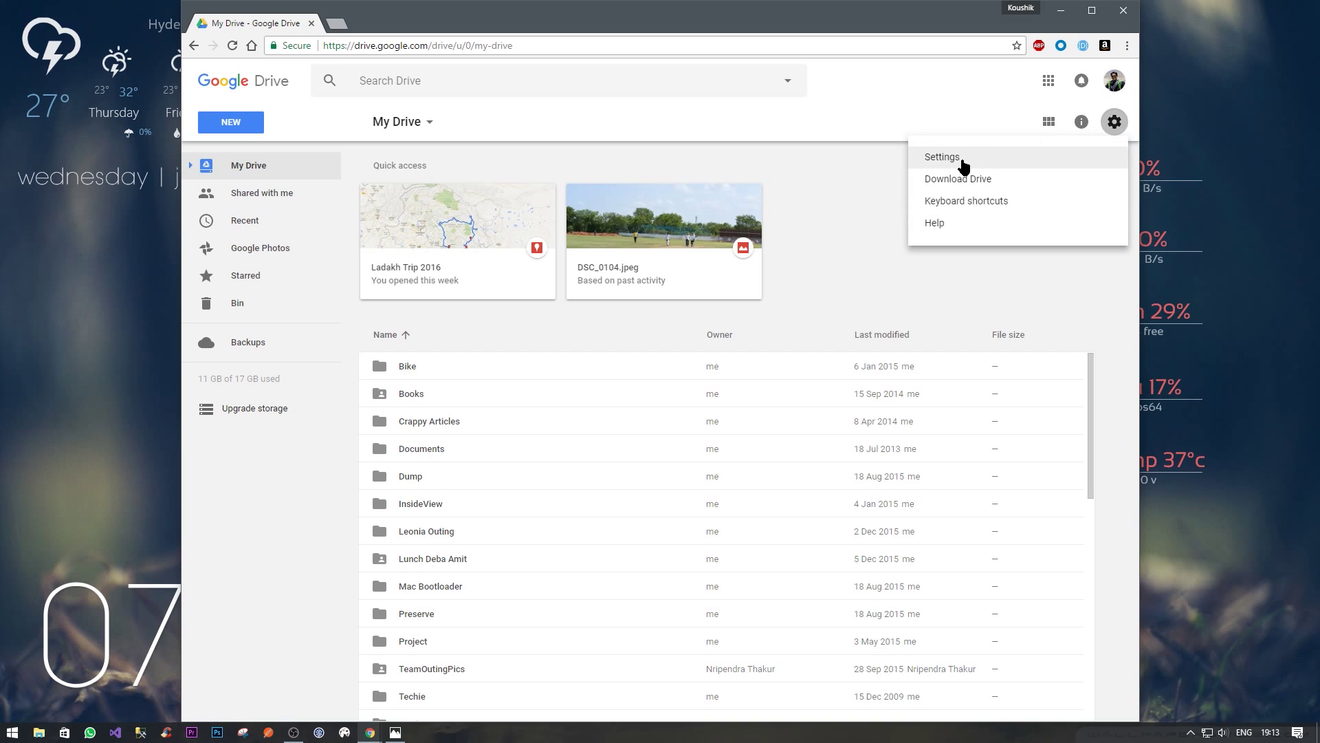
click(954, 160)
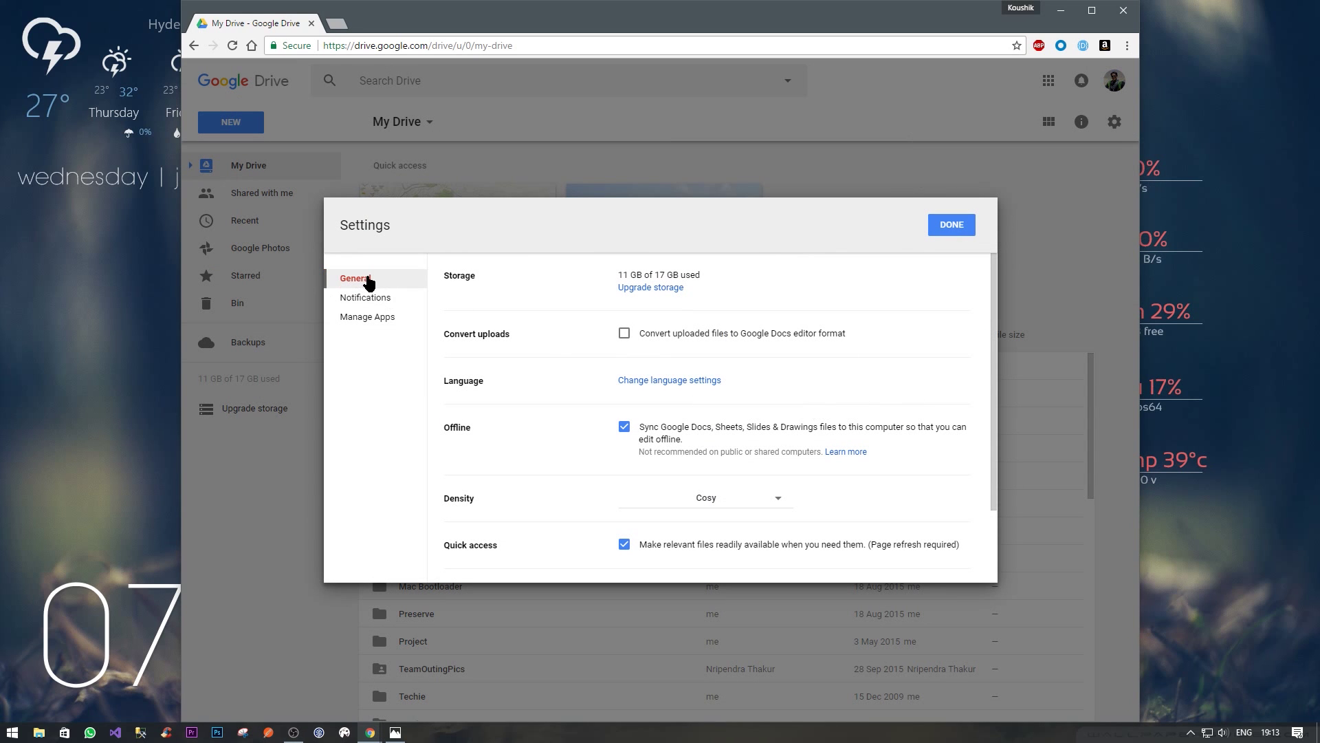
scroll(851, 420, down, 3)
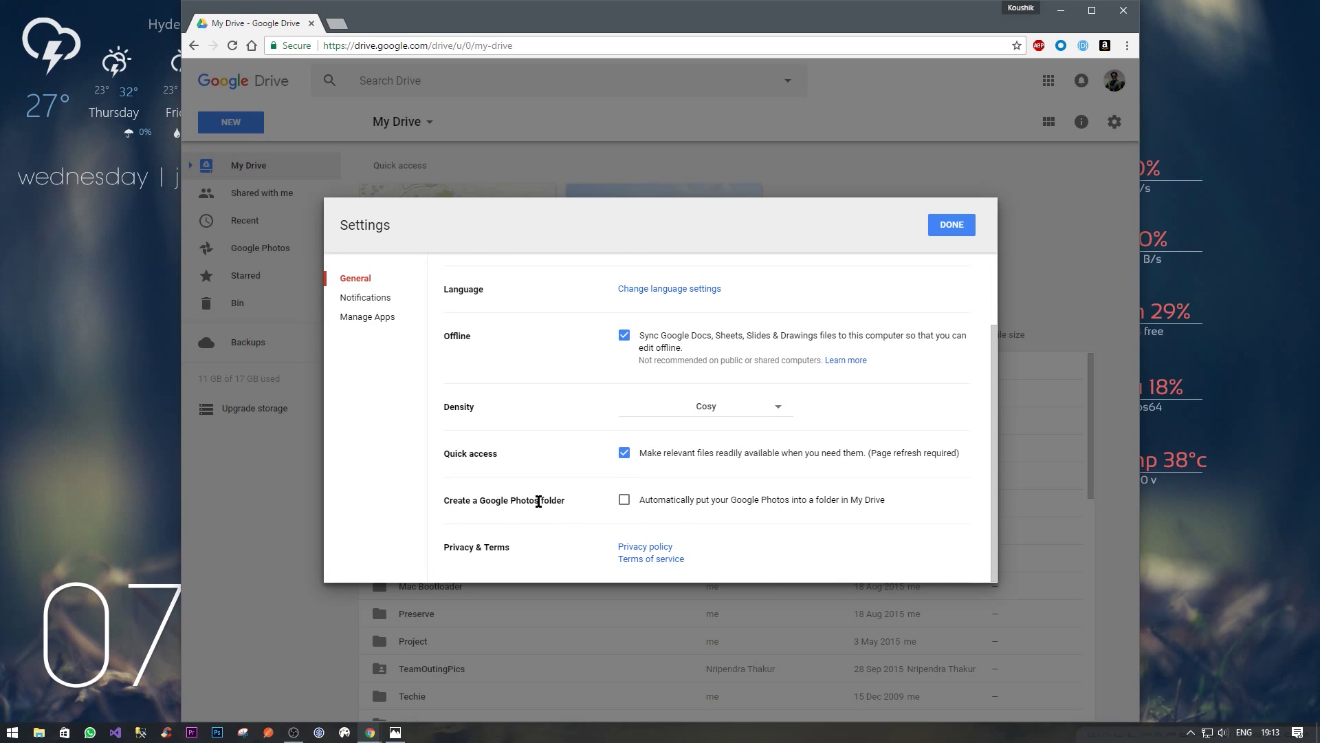
click(624, 500)
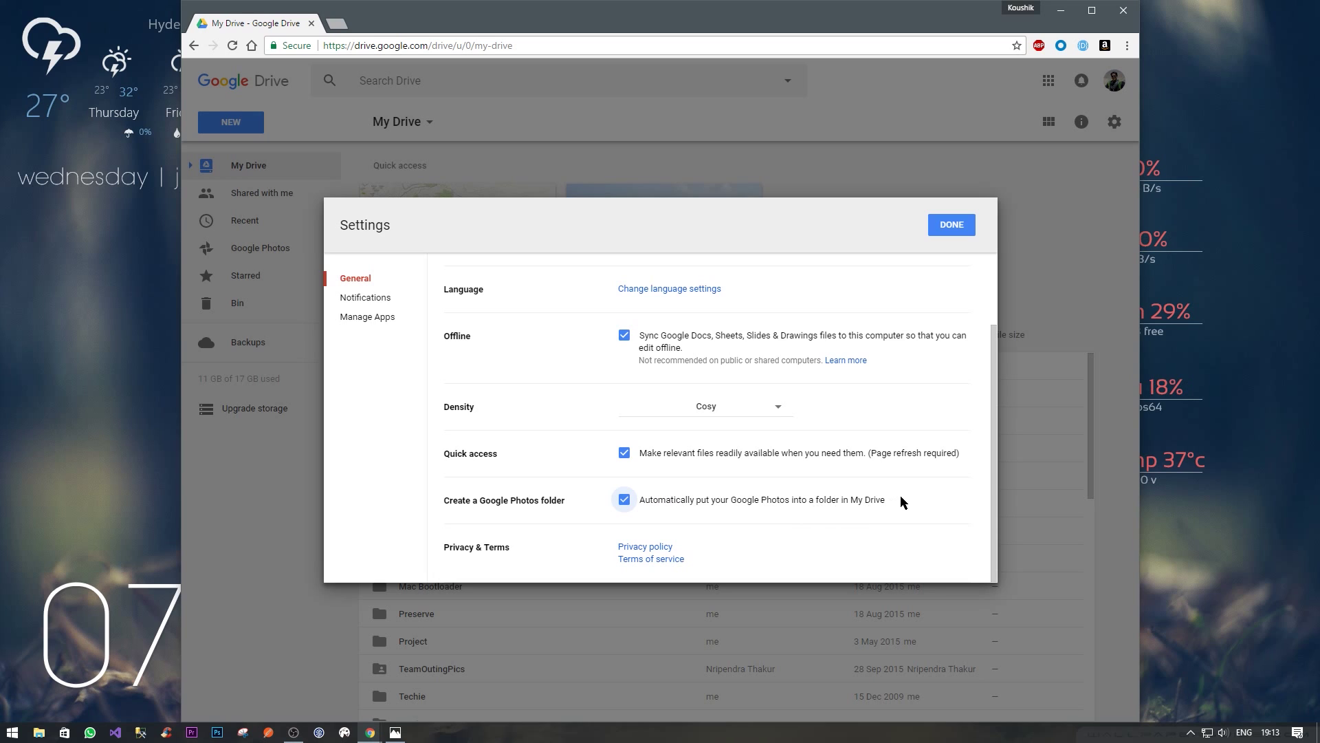
click(951, 226)
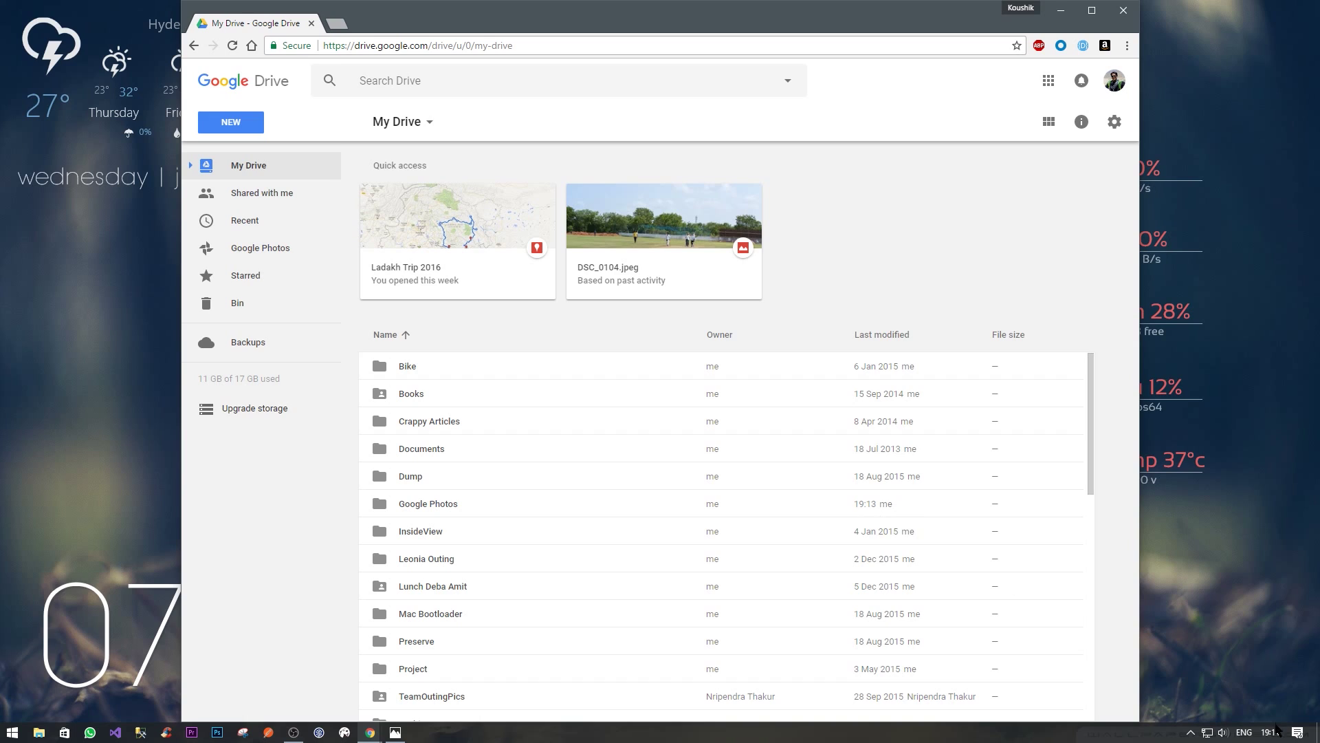
- Download the Google Drive for PC installer (googledrivesync.exe), accepting its terms of service
mouse_move(1265, 737)
click(1114, 122)
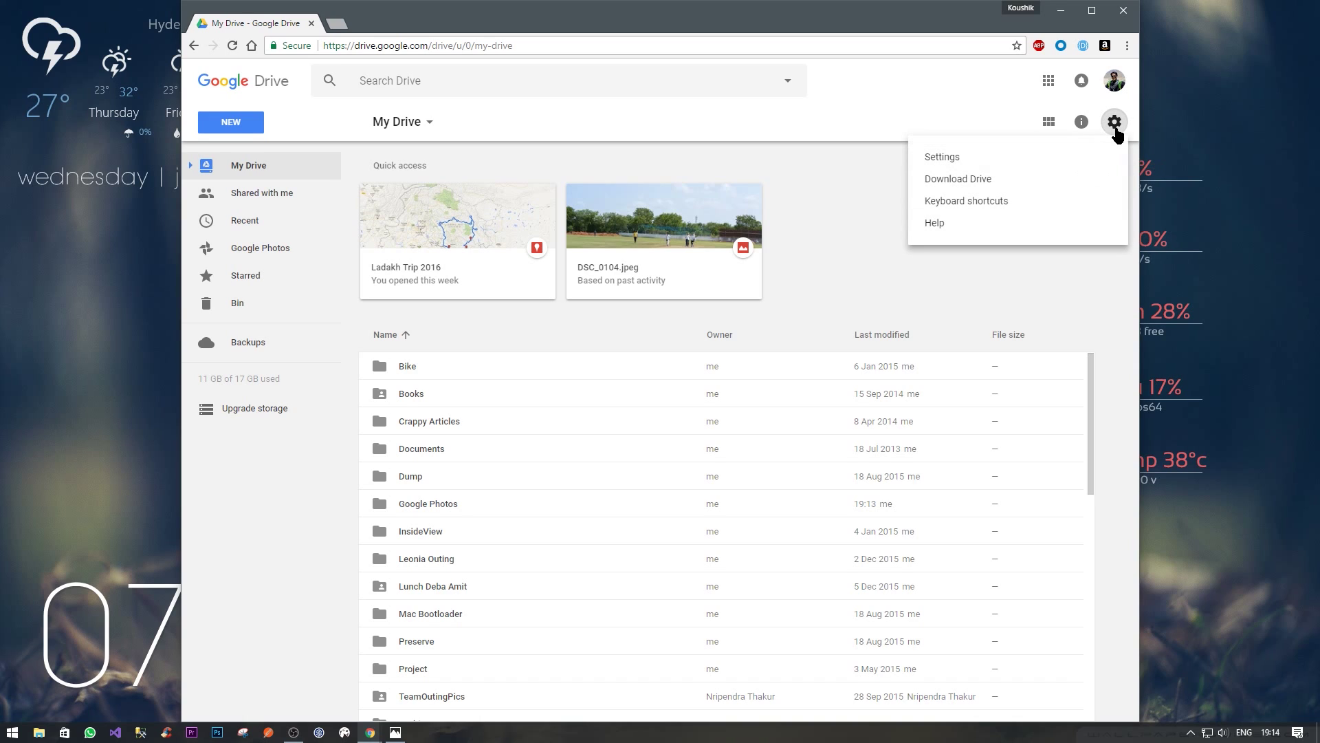
click(990, 184)
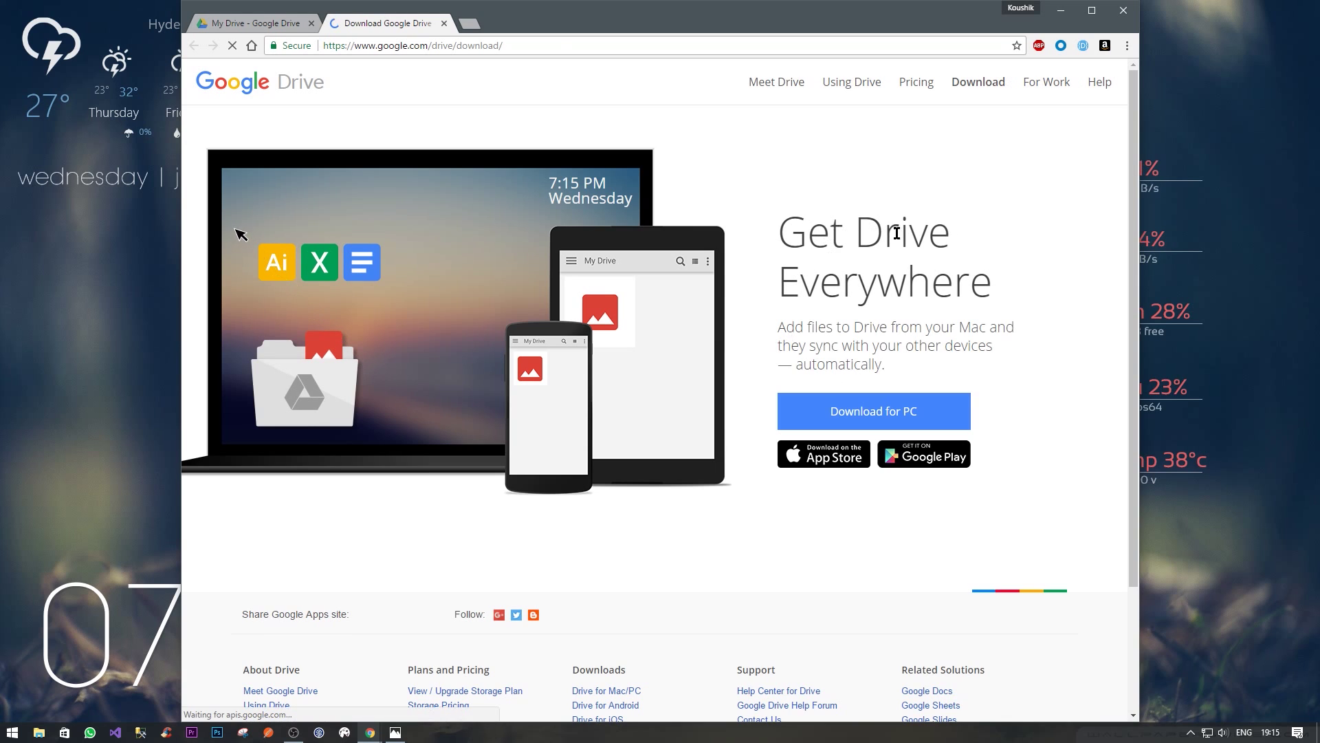
click(878, 411)
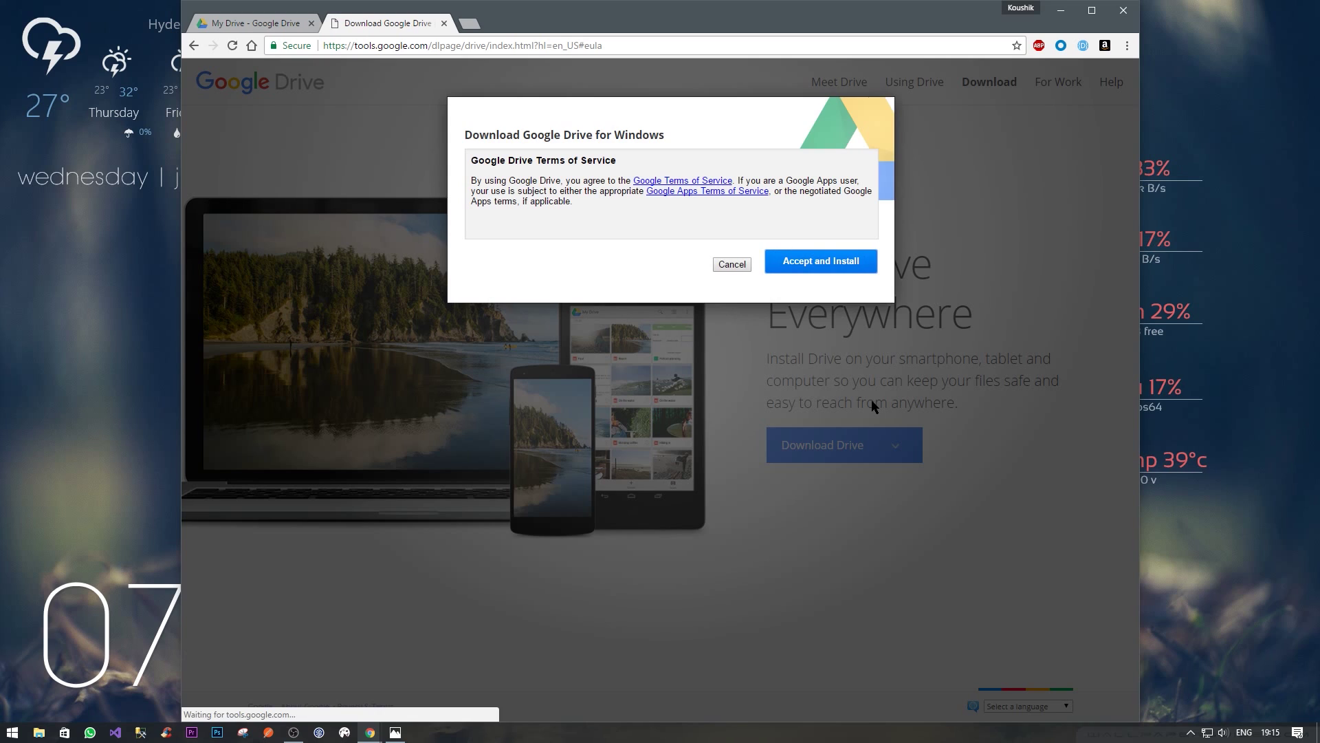
click(832, 265)
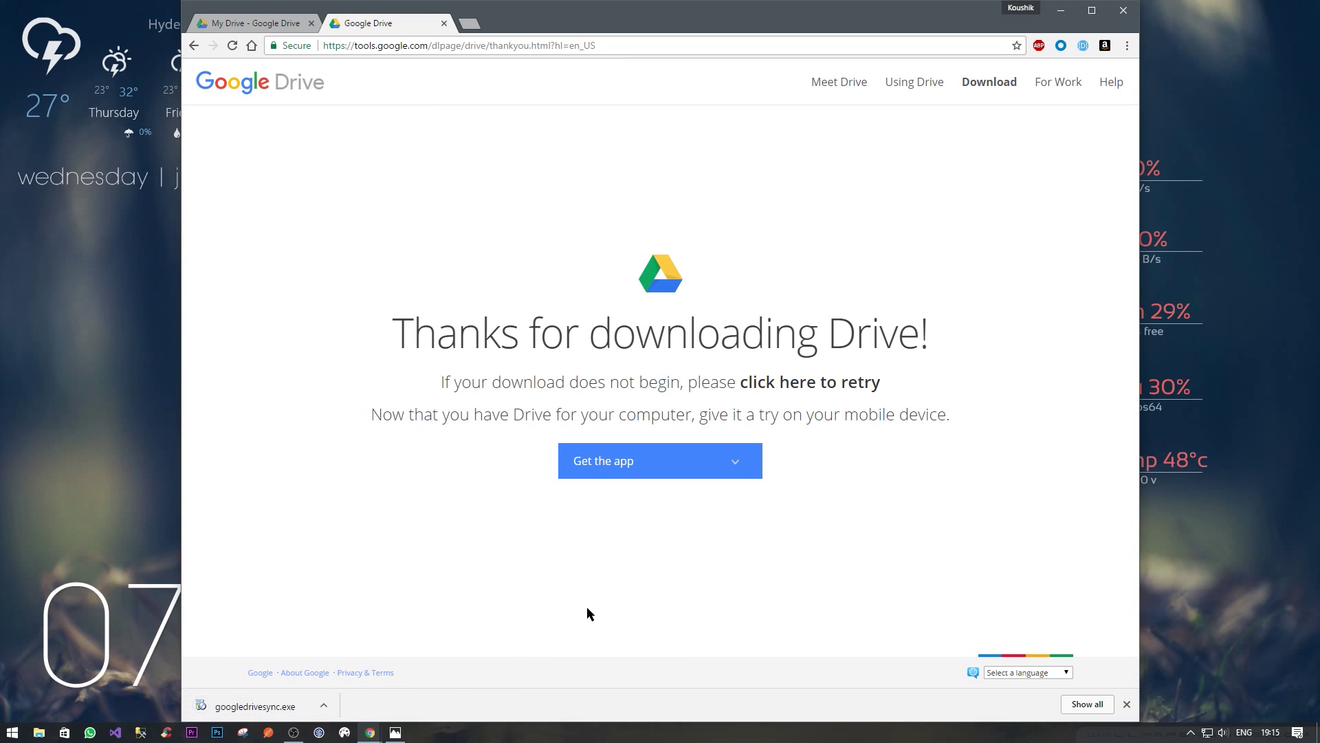
- Run googledrivesync.exe and approve the User Account Control prompt to install Google Drive
click(274, 706)
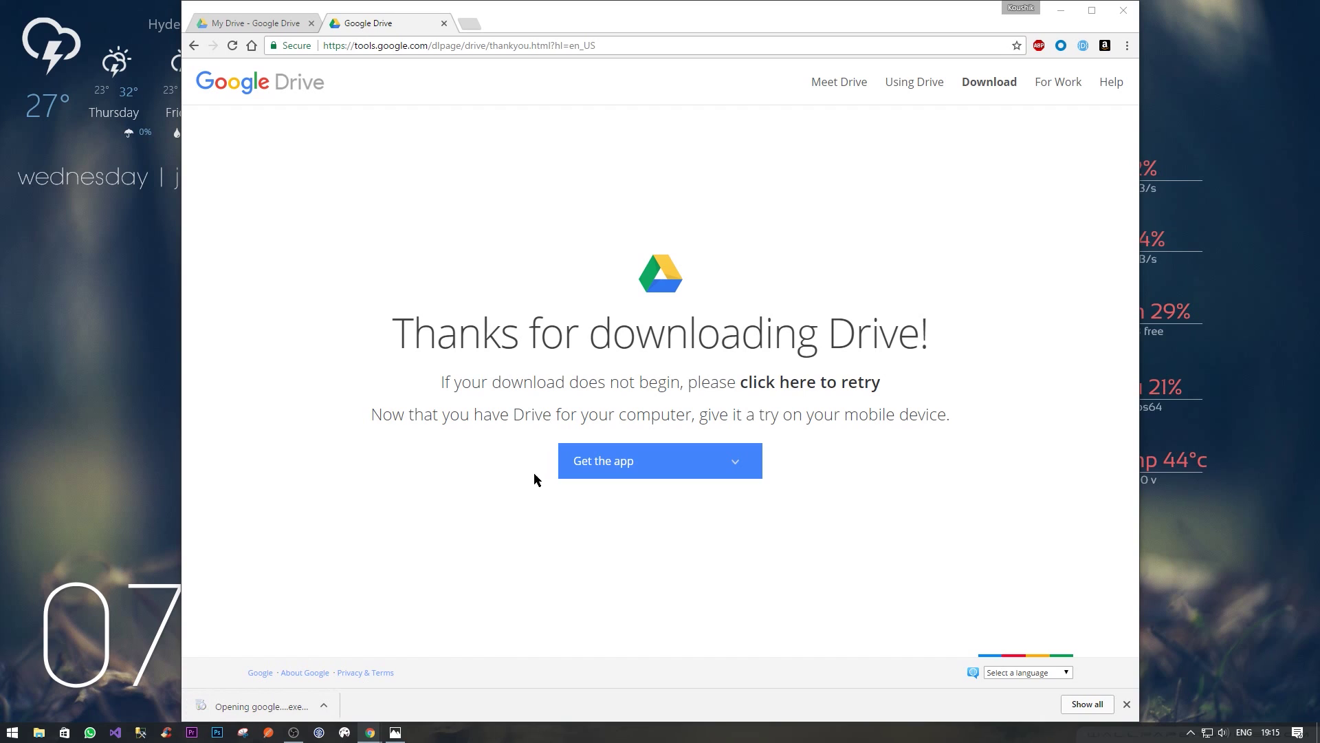
click(537, 231)
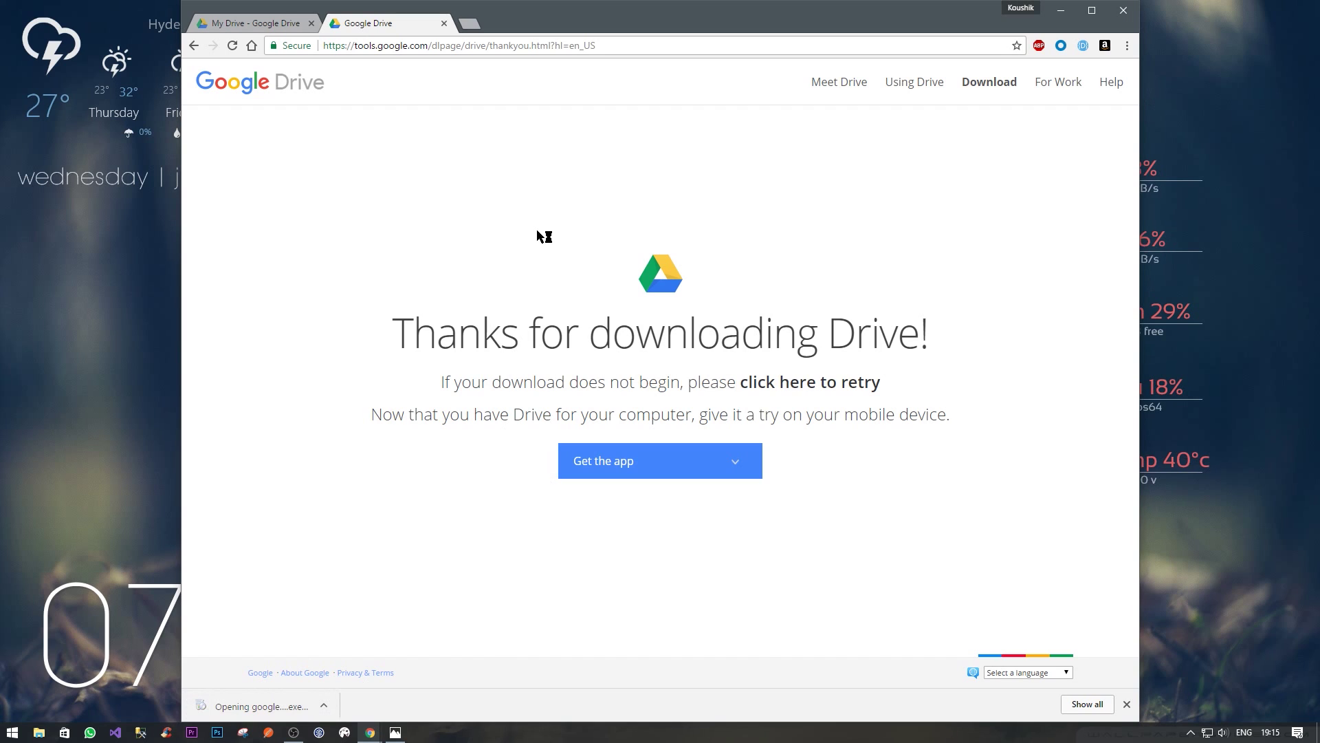
click(1073, 17)
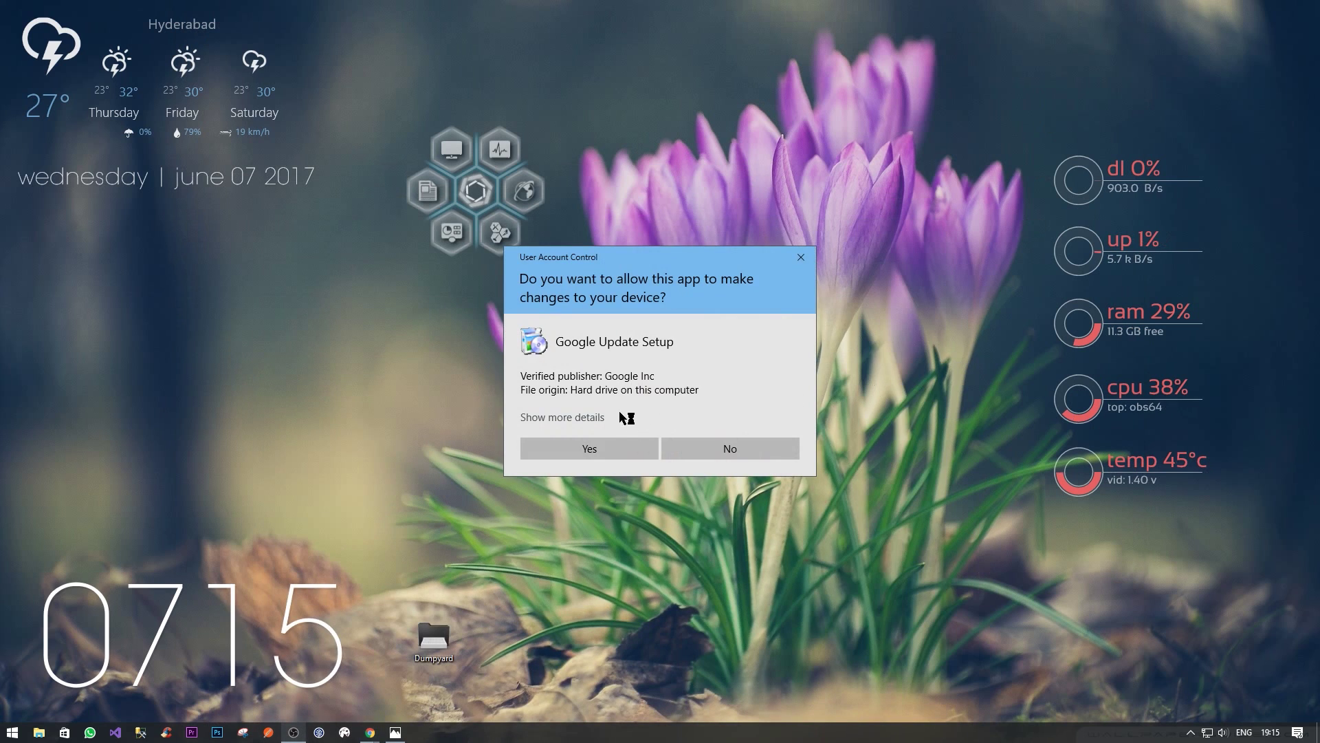
click(589, 449)
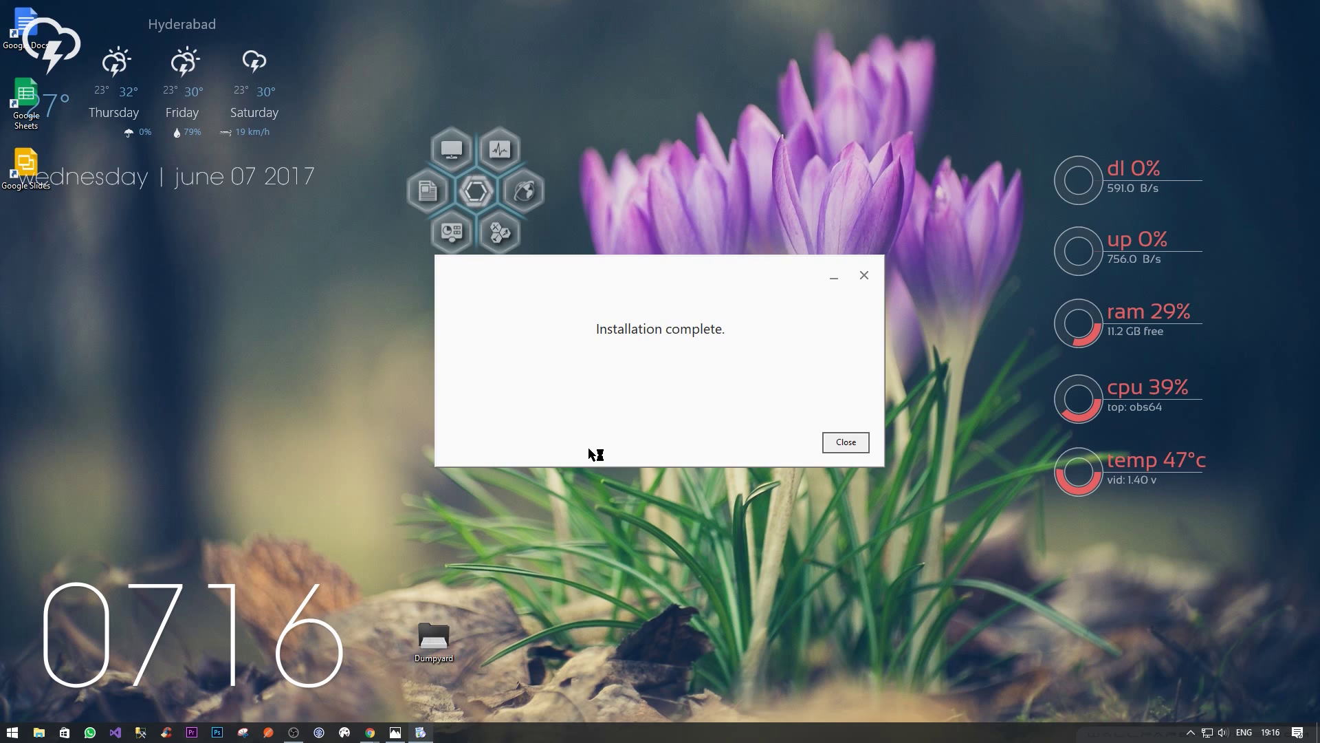
- Dismiss the 'Installation complete' message, start Drive setup with Get Started and sign in
click(847, 443)
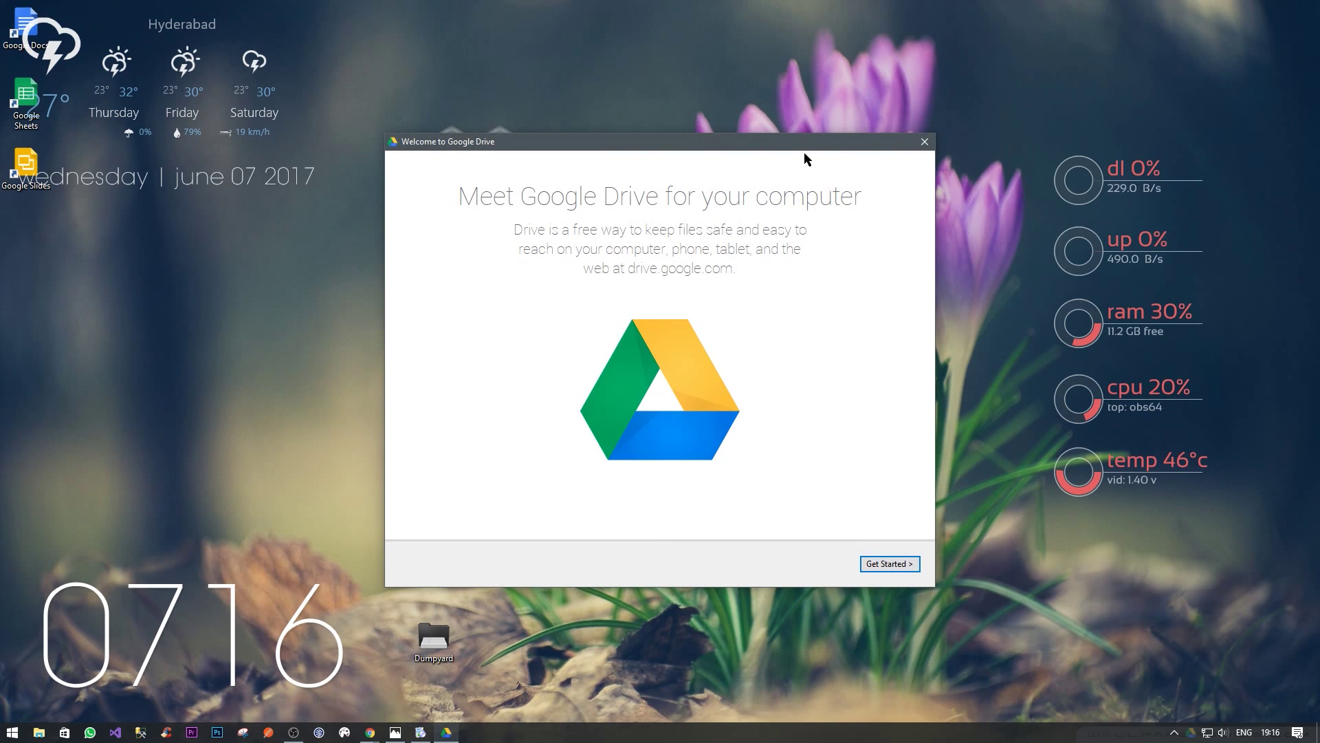
drag(804, 148, 781, 136)
click(847, 442)
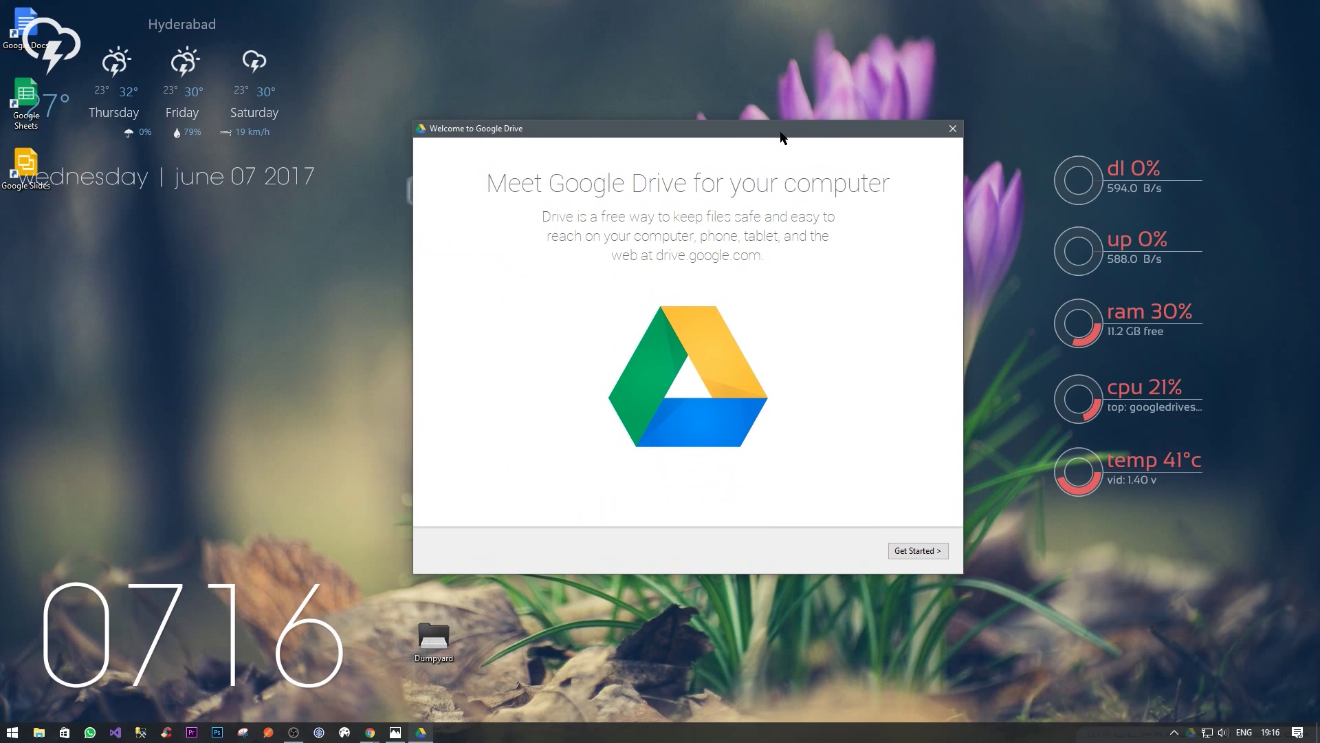
click(915, 553)
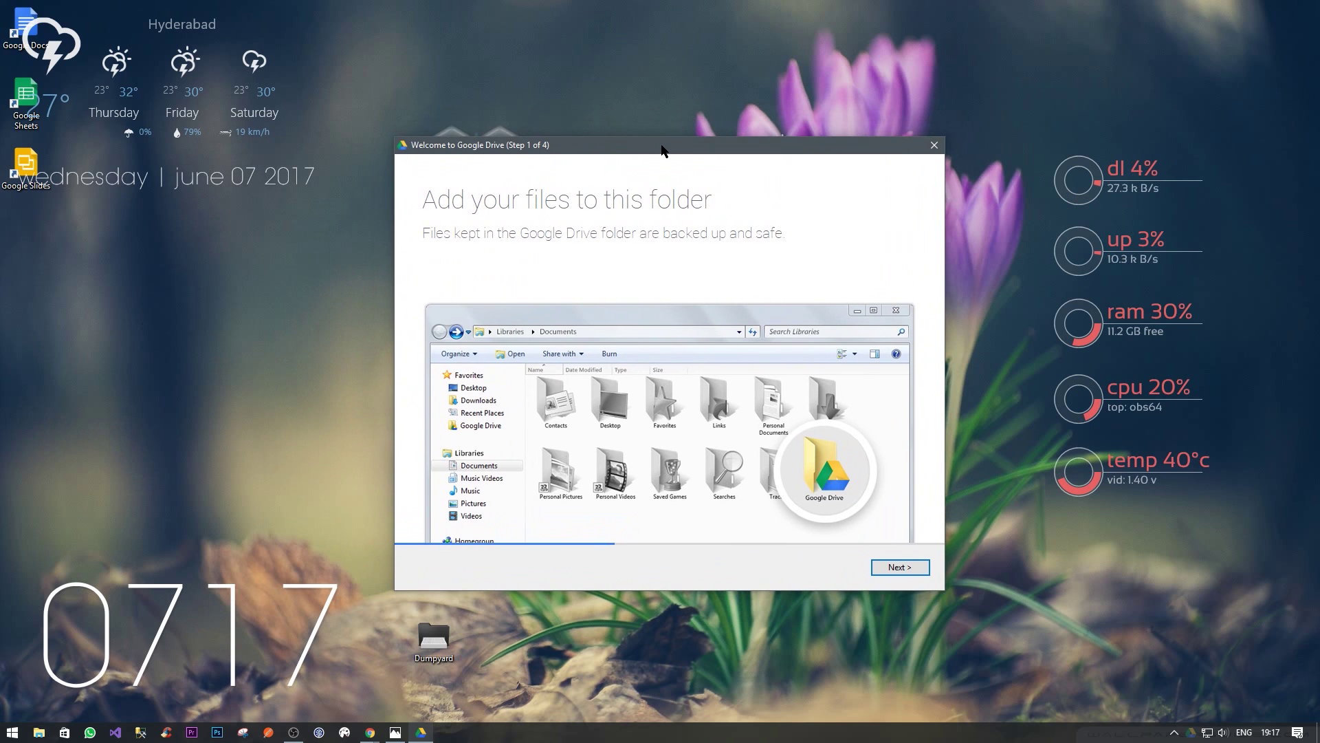
drag(660, 155, 682, 192)
click(688, 133)
click(686, 187)
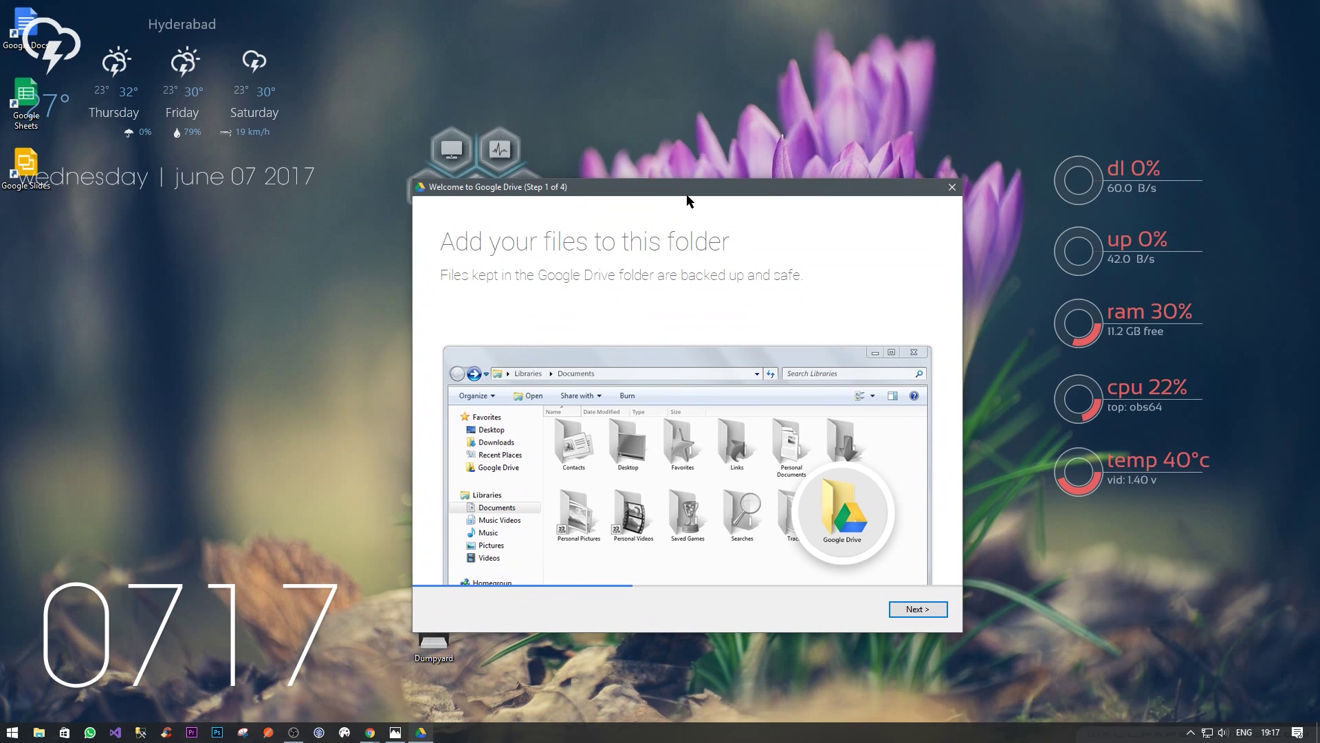
- Advance the welcome tour through steps 1–3 to the final 'You're all set!' step
click(922, 609)
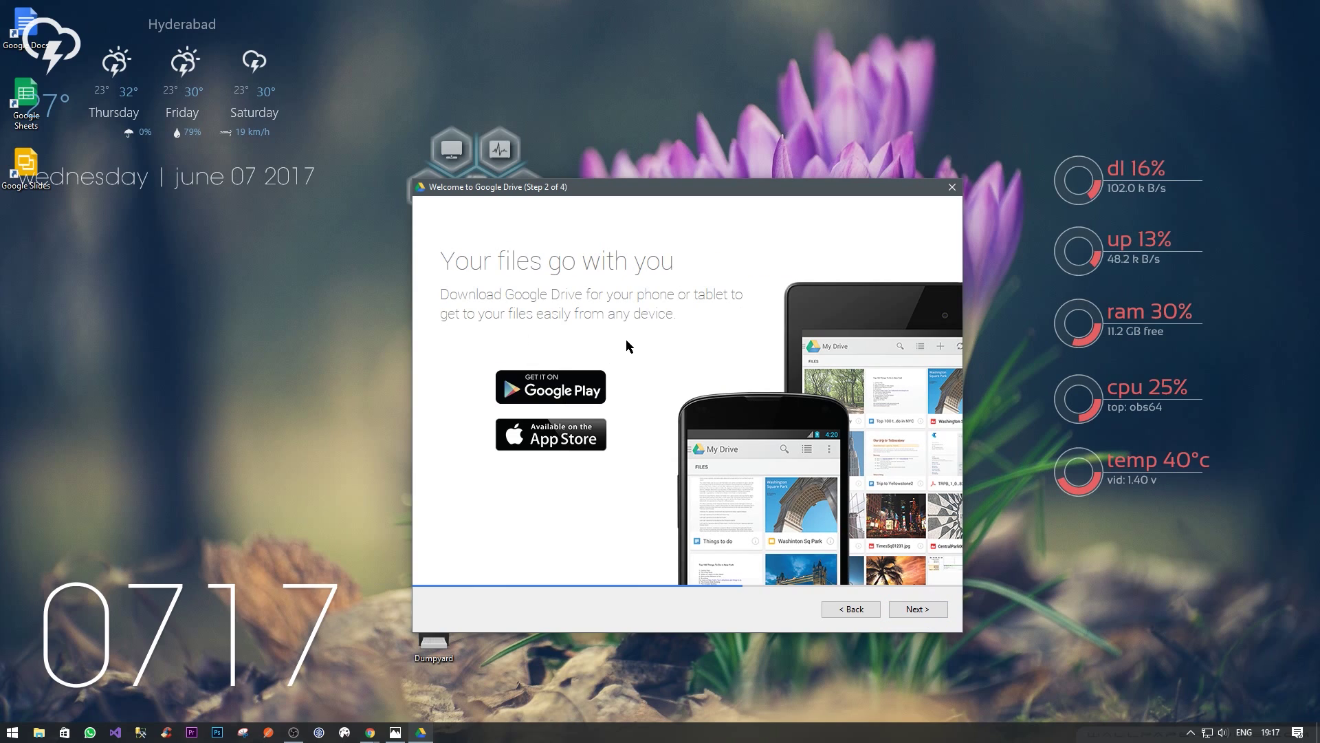
click(920, 612)
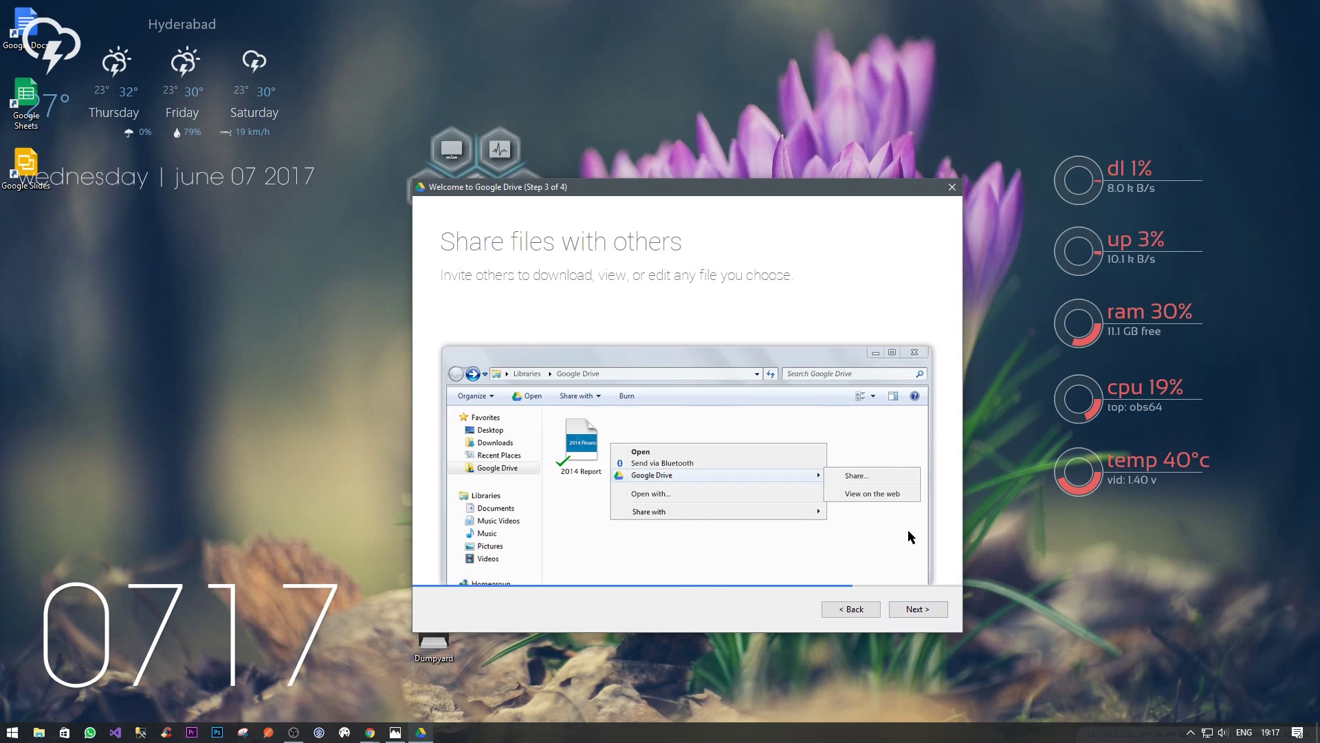
click(928, 611)
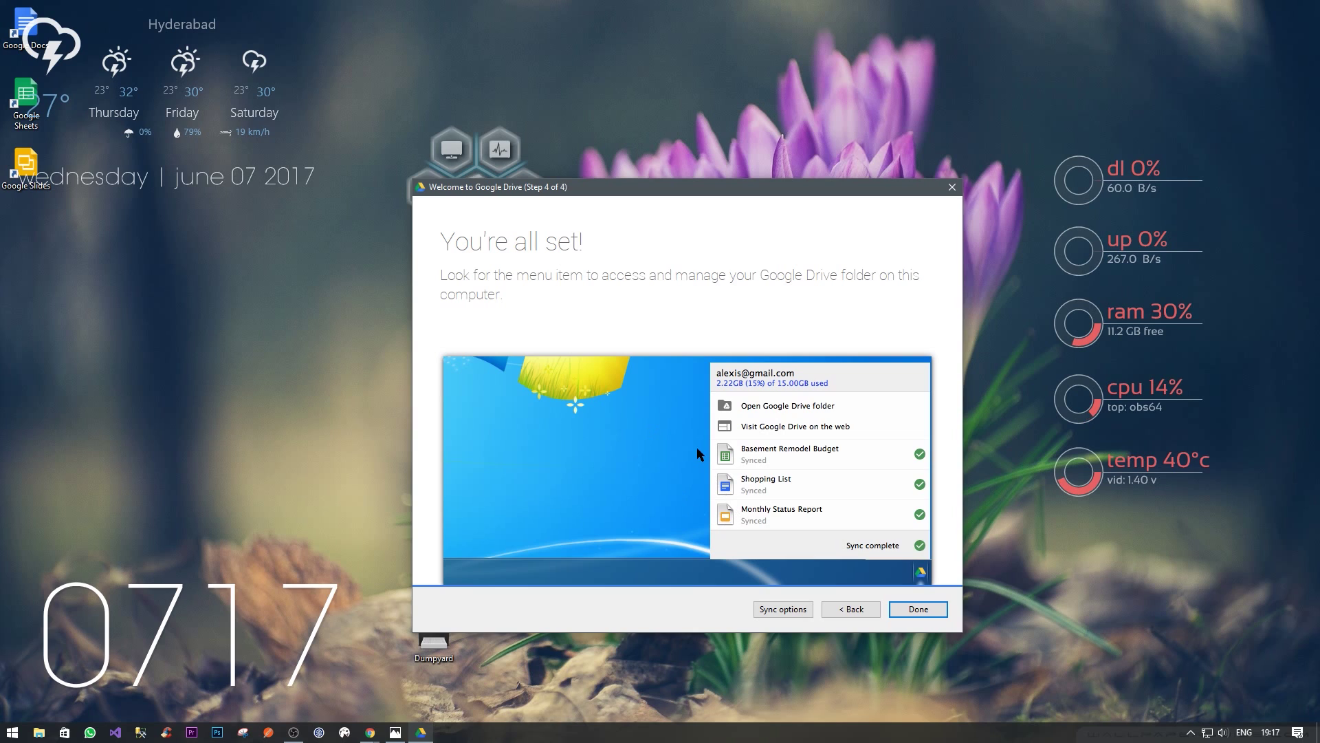
- Delete the Google Docs, Sheets and Slides desktop shortcuts and select only Google Photos (3.1 GB) for syncing
right_click(17, 31)
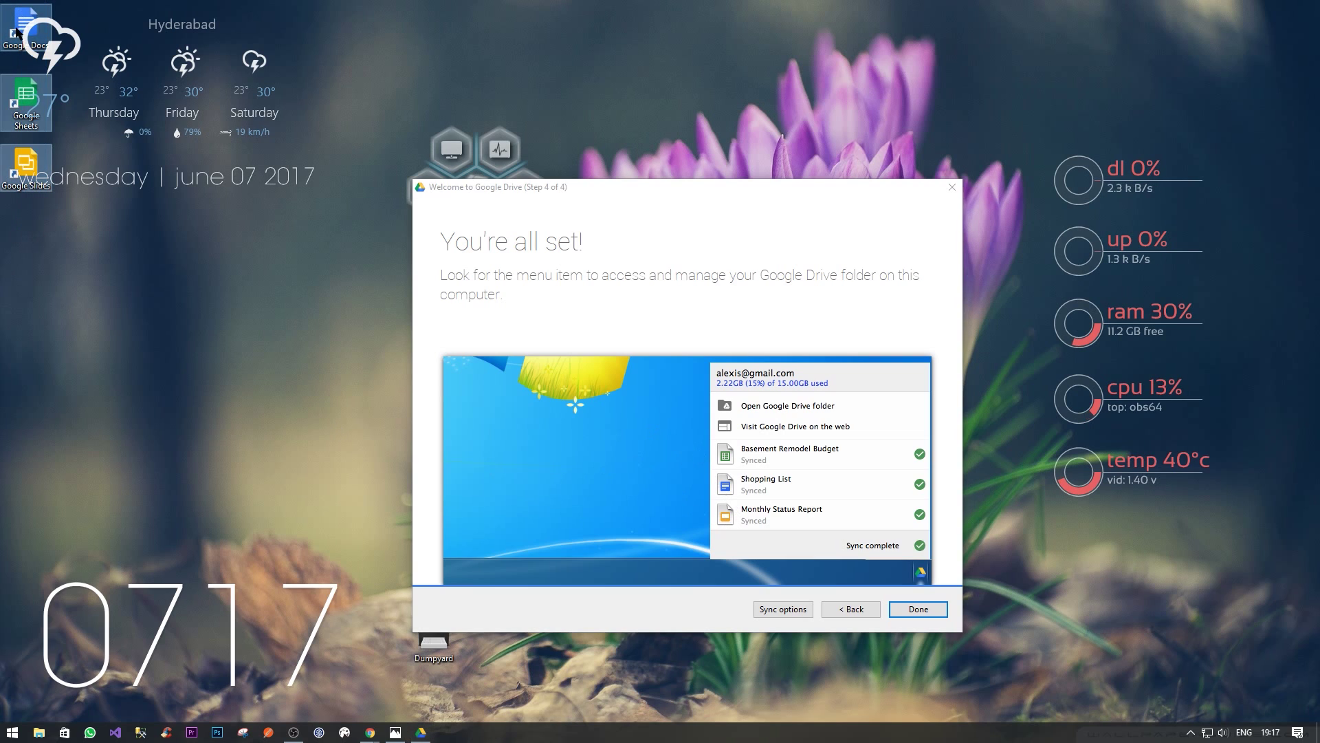
click(52, 231)
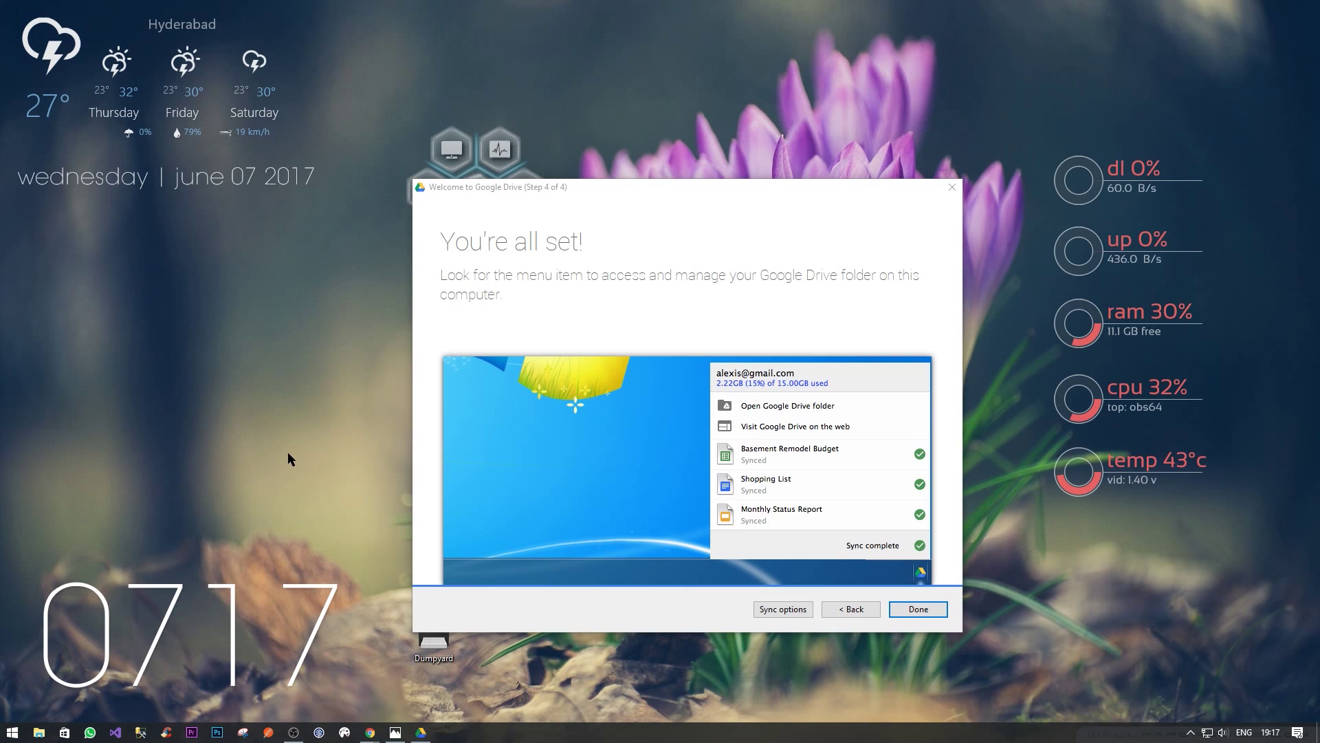
click(782, 610)
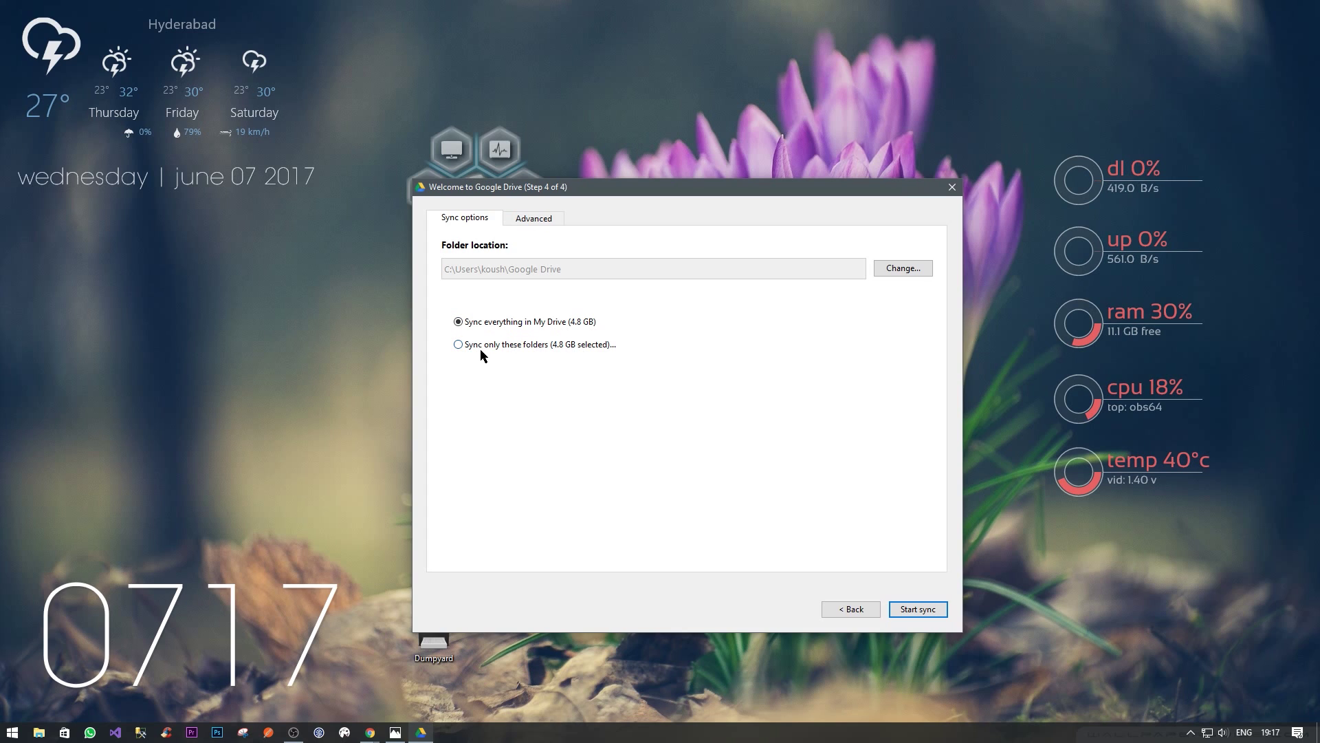
click(458, 344)
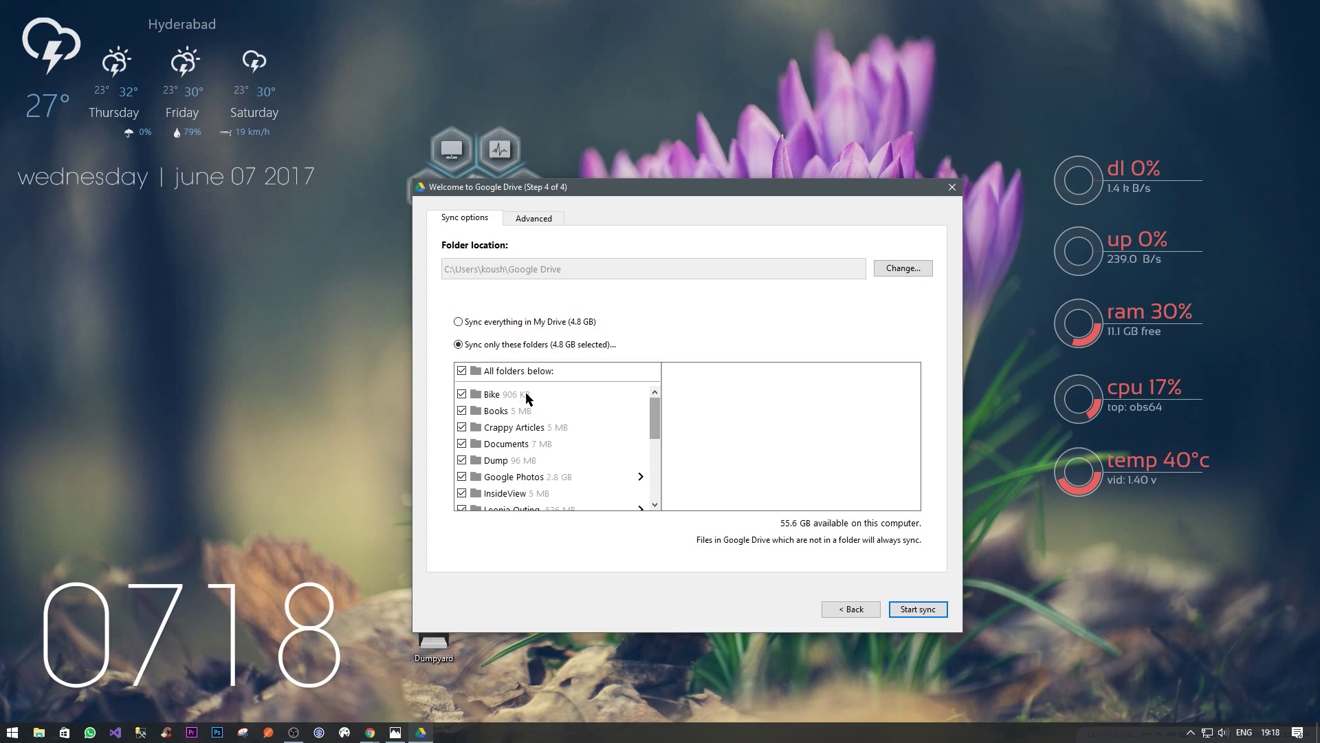
click(461, 372)
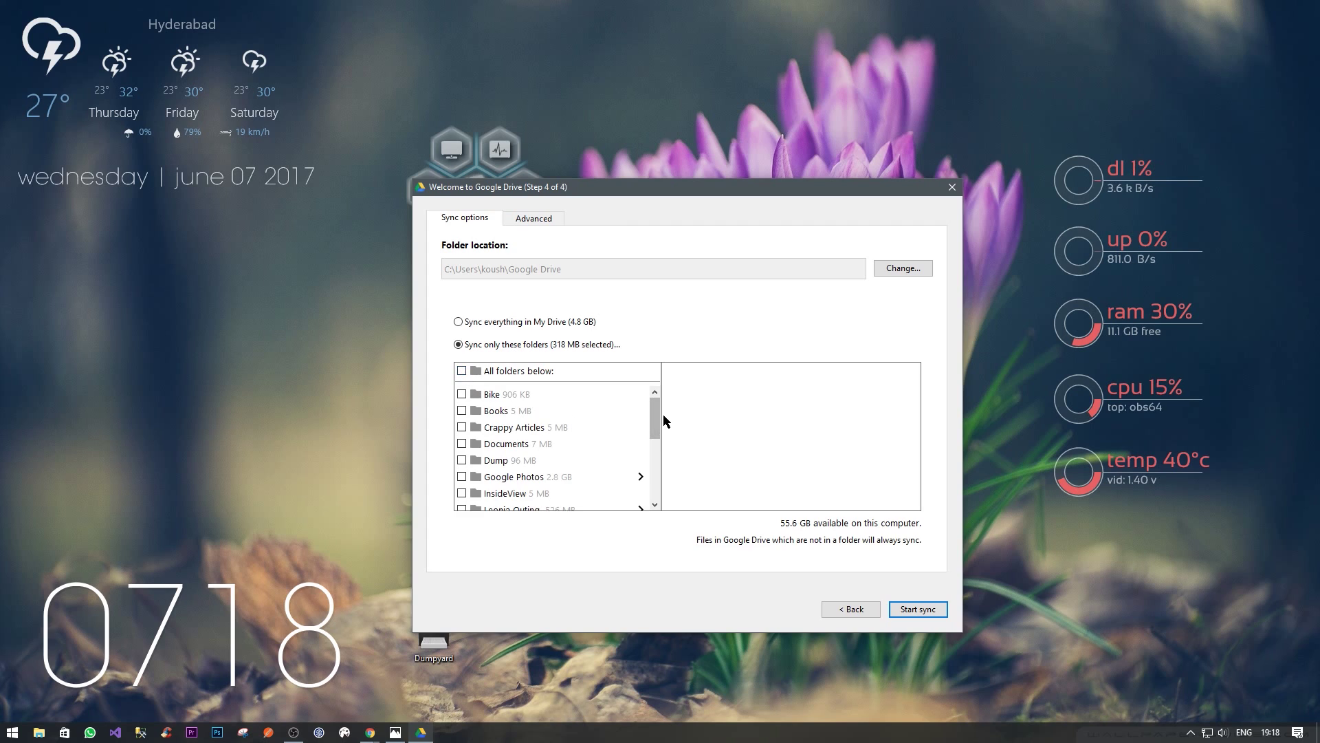
scroll(657, 420, down, 3)
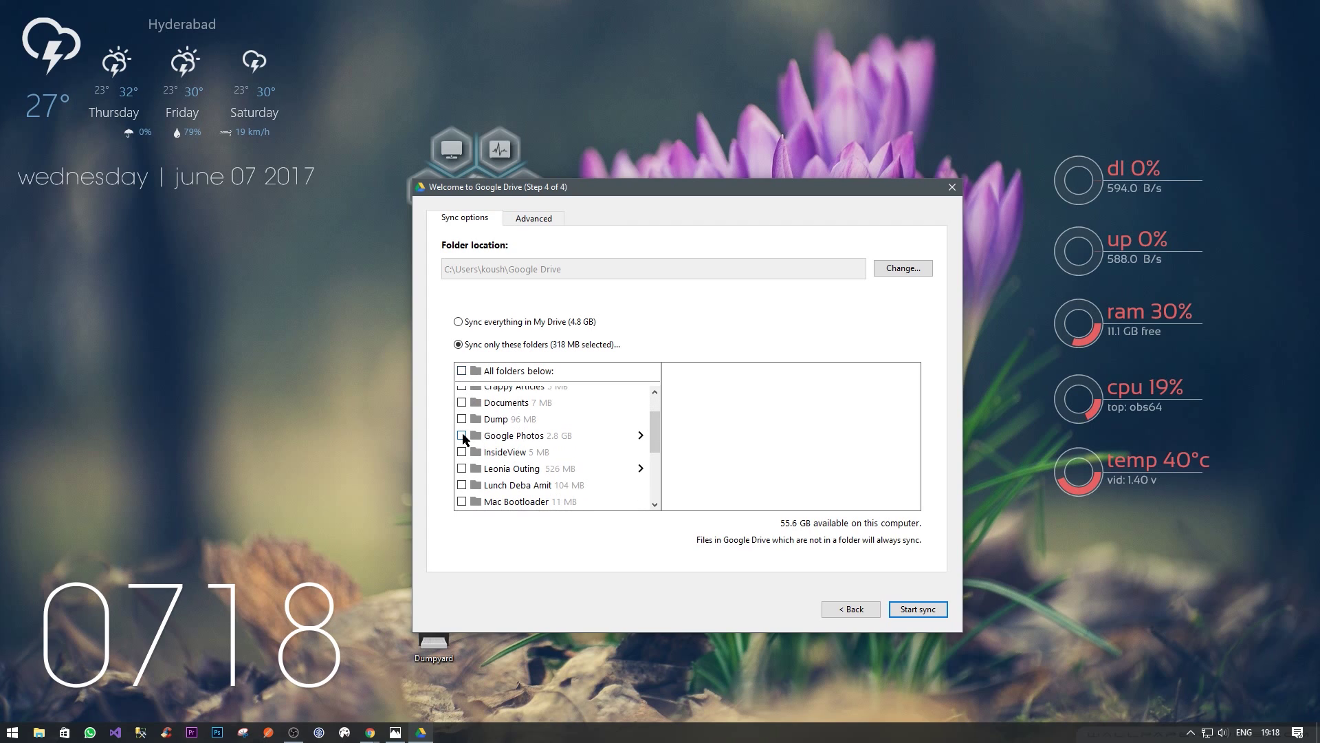
click(461, 435)
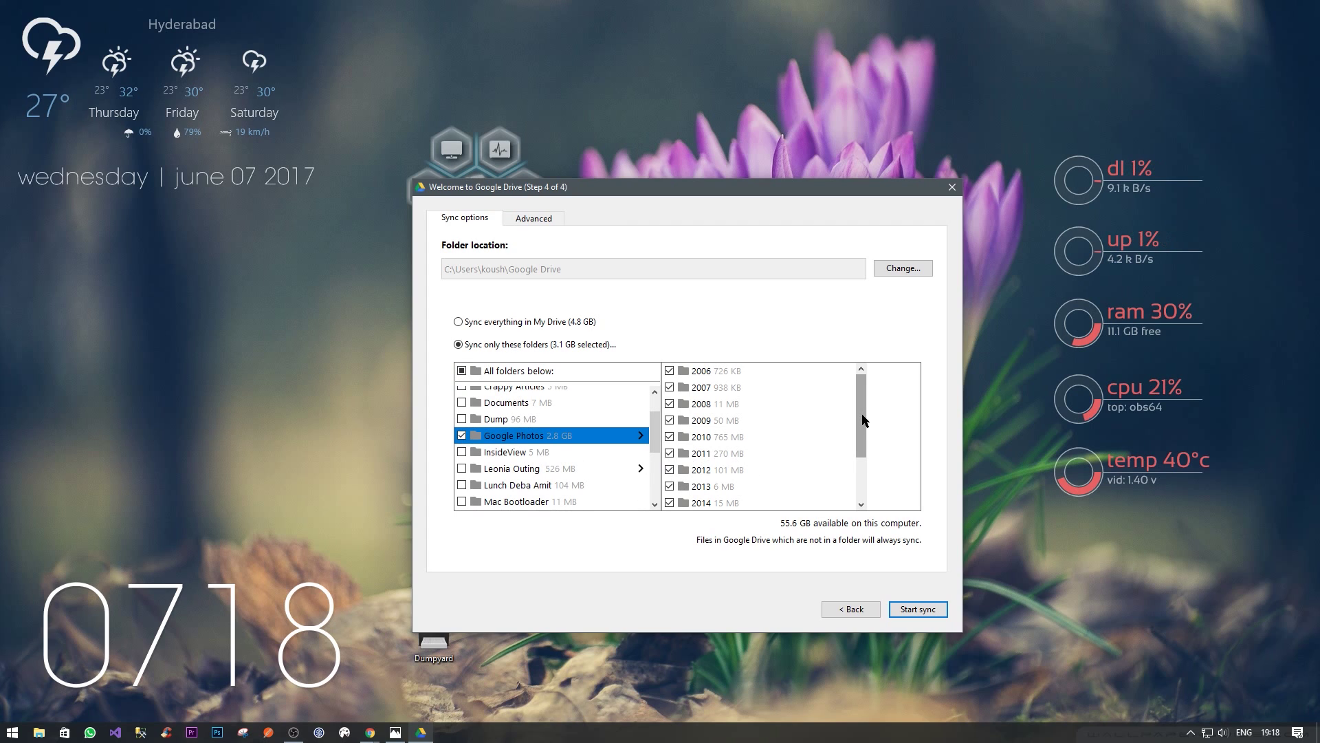
drag(861, 433, 861, 382)
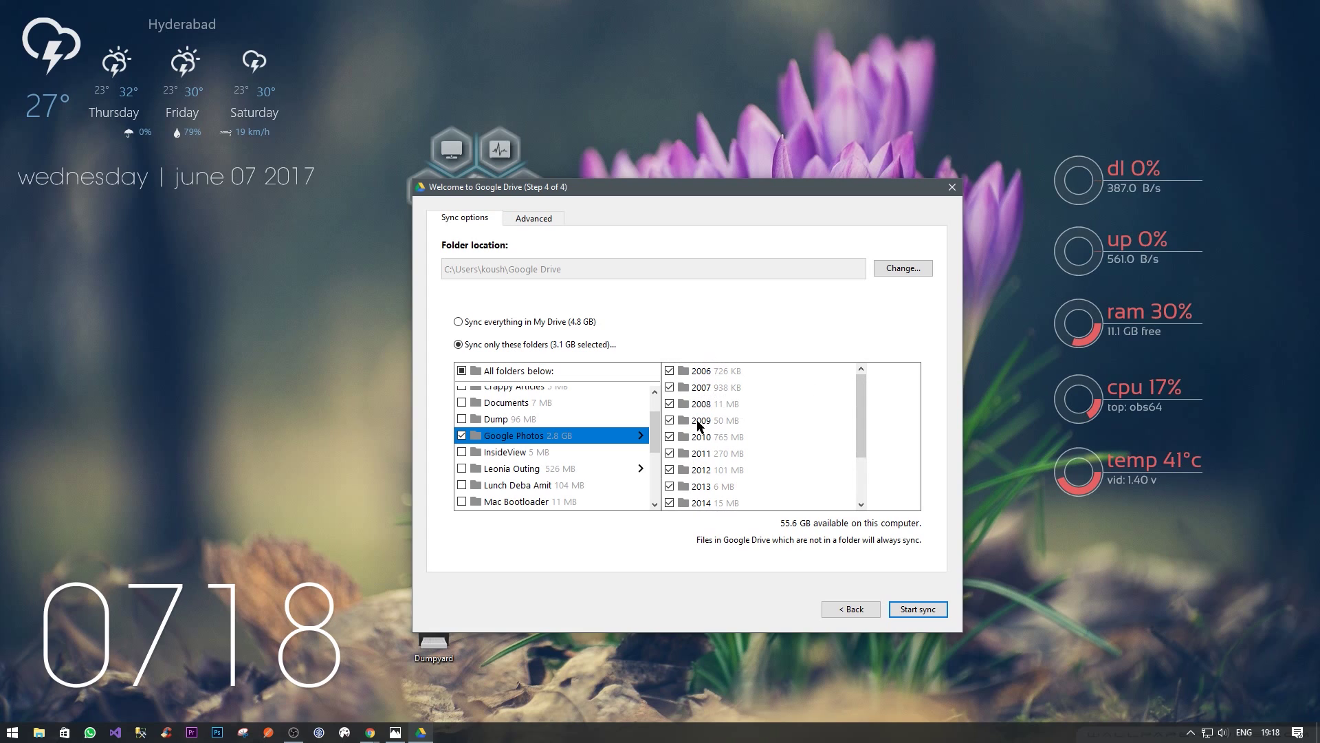
drag(863, 432, 864, 387)
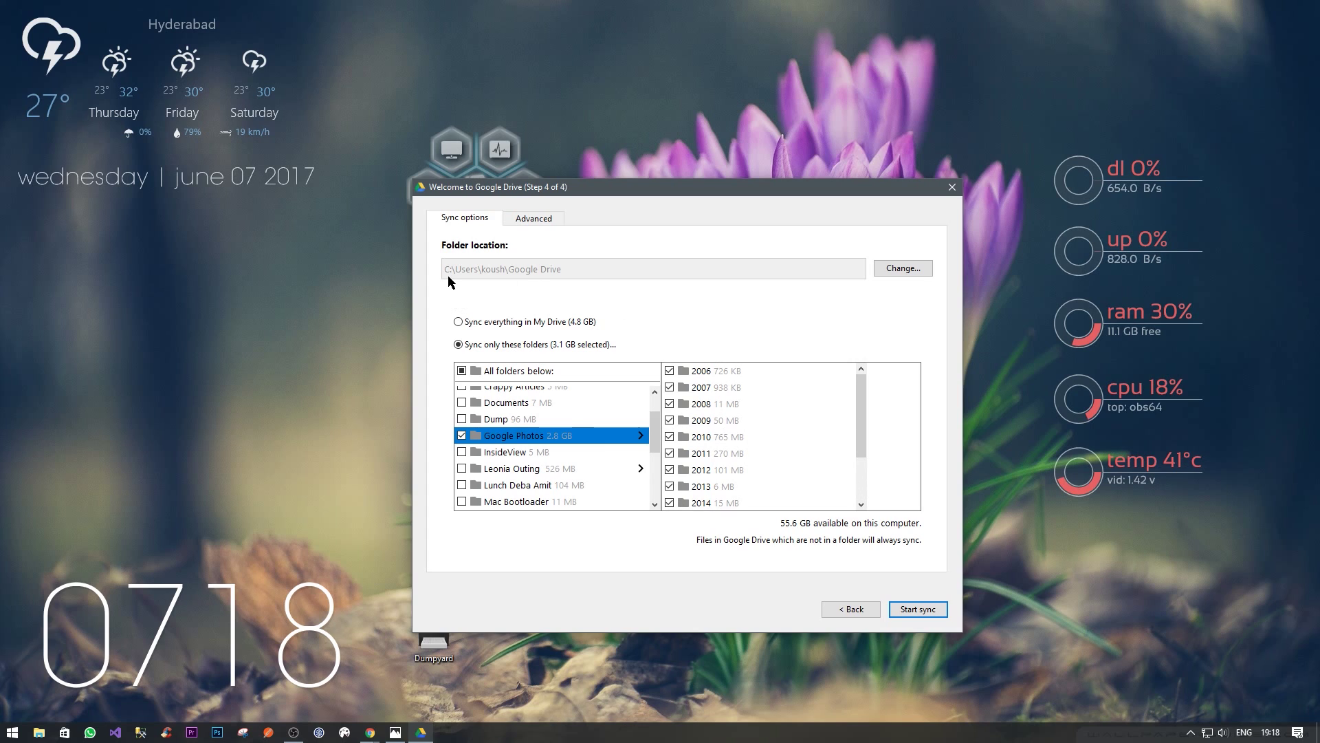
- Copy the sync folder location path and start syncing
drag(566, 270, 443, 258)
right_click(470, 266)
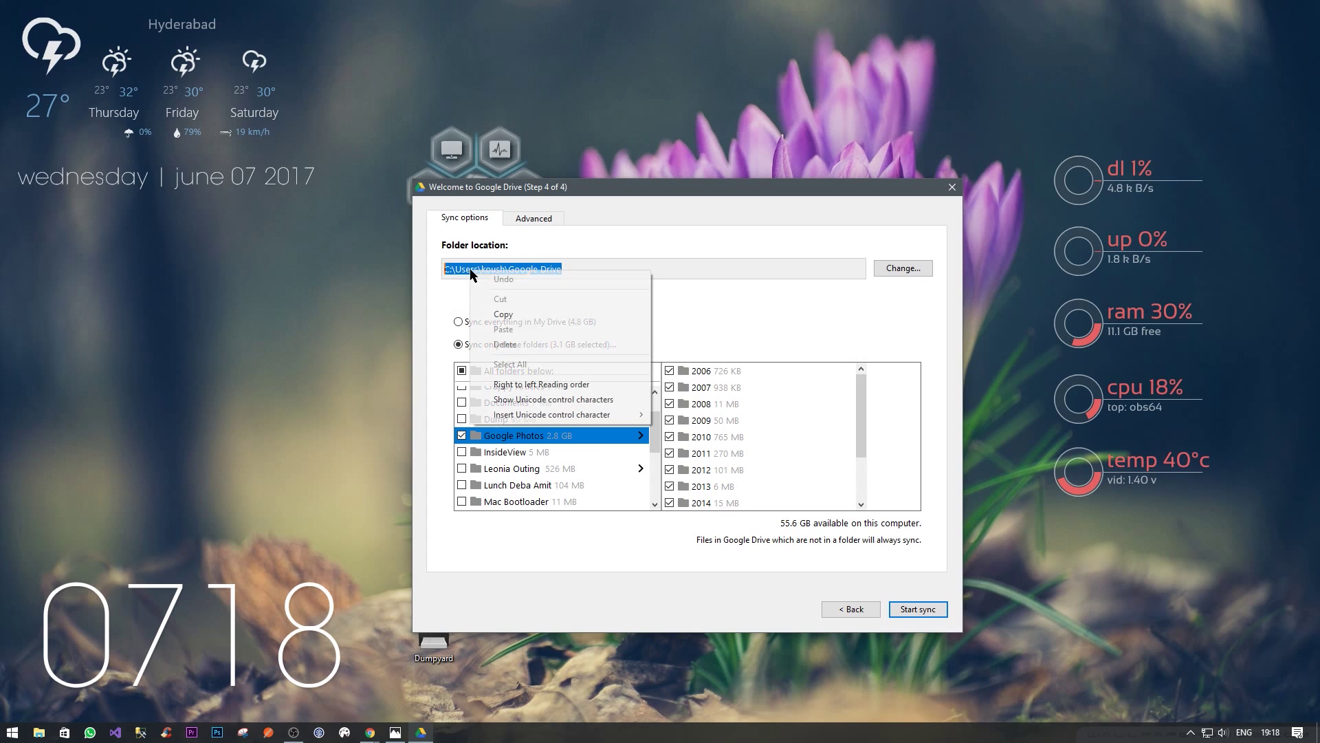
click(498, 317)
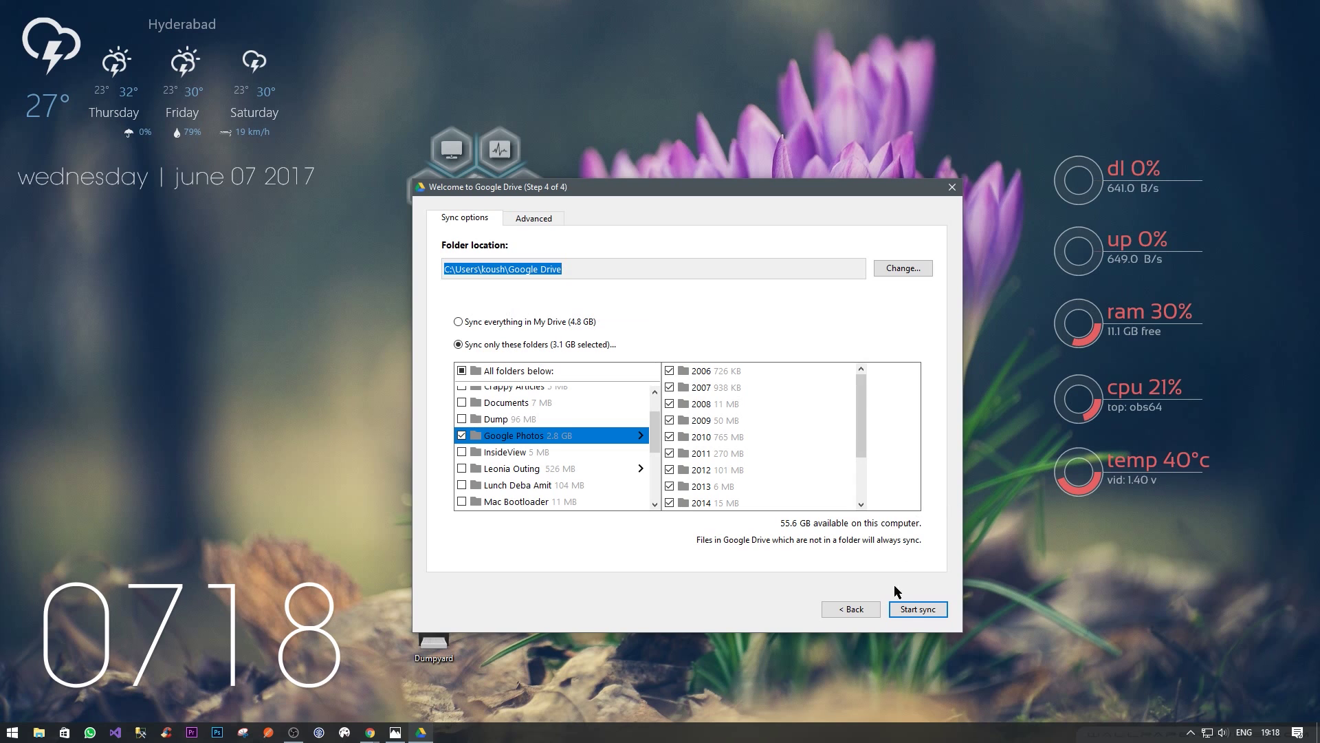
click(917, 612)
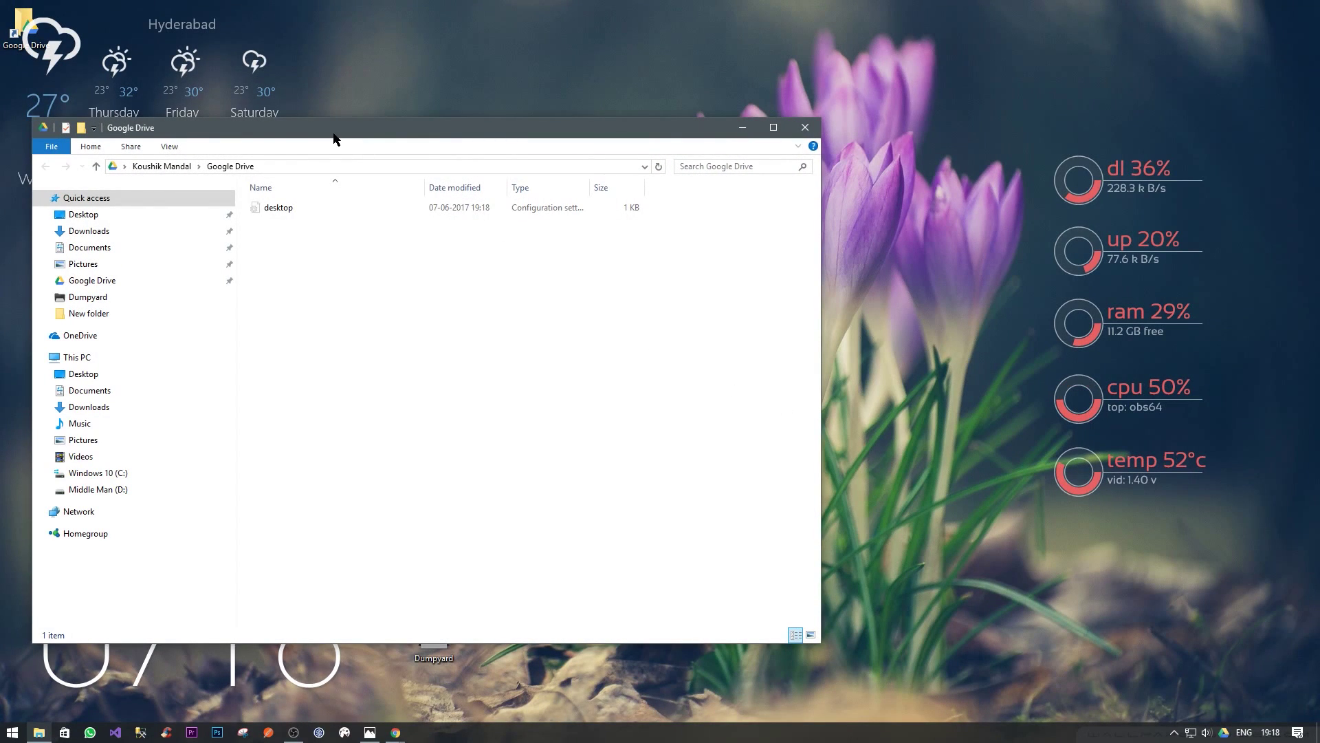
- Verify the synced Google Photos folder holds the 2006–2017 year folders, then delete the Google Drive desktop shortcut
drag(333, 131, 580, 135)
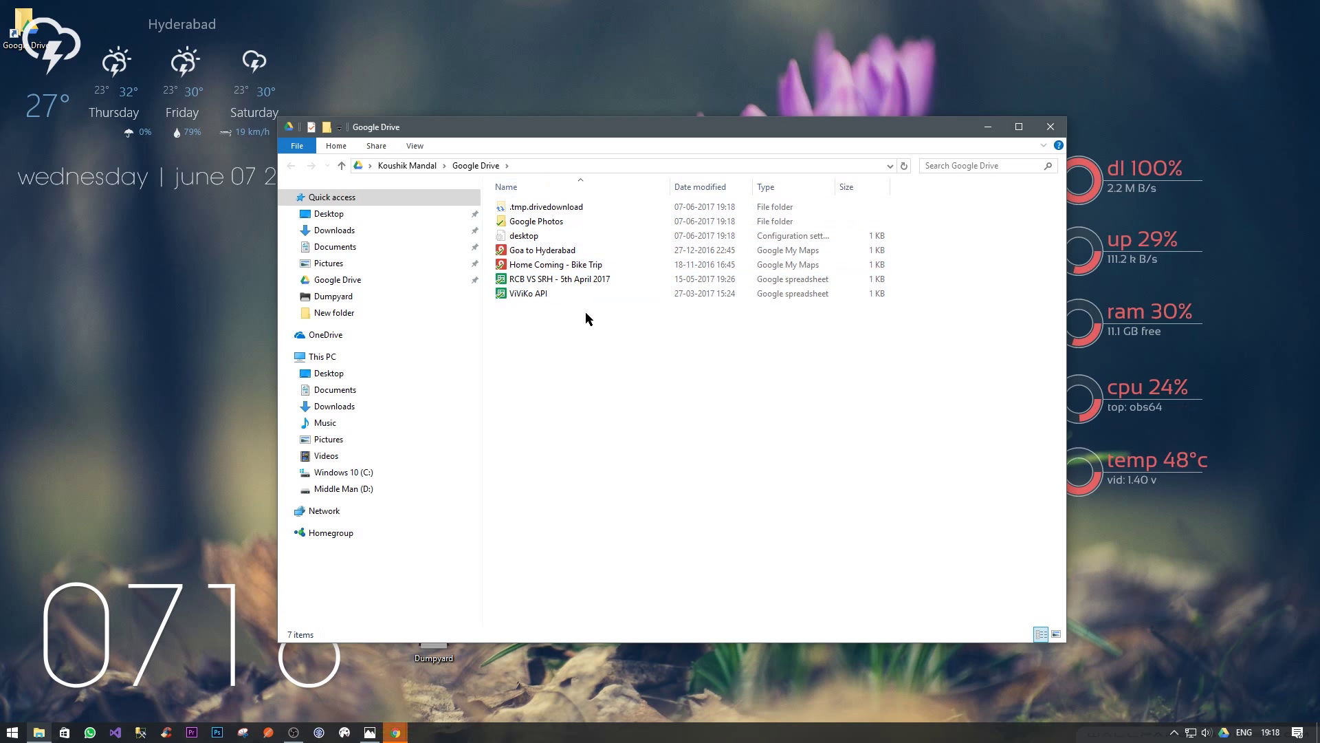
double_click(554, 222)
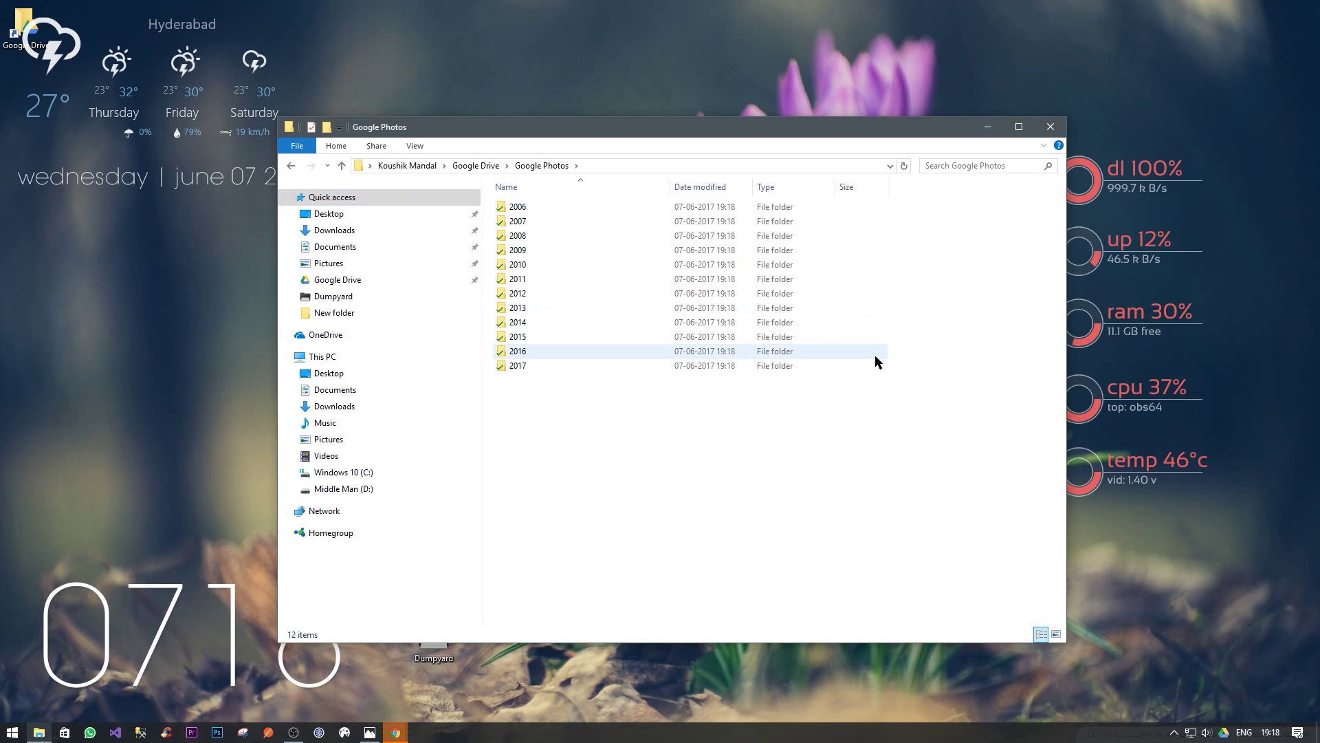
click(995, 129)
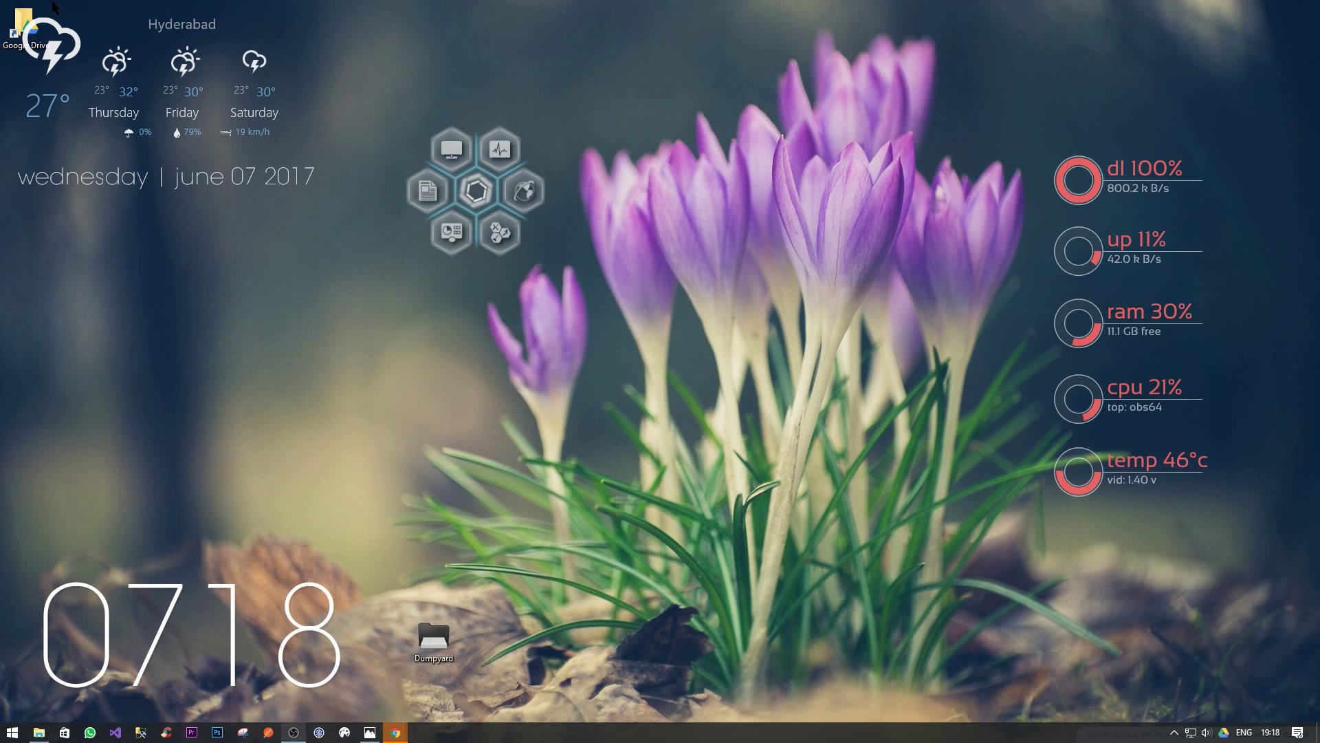
right_click(17, 28)
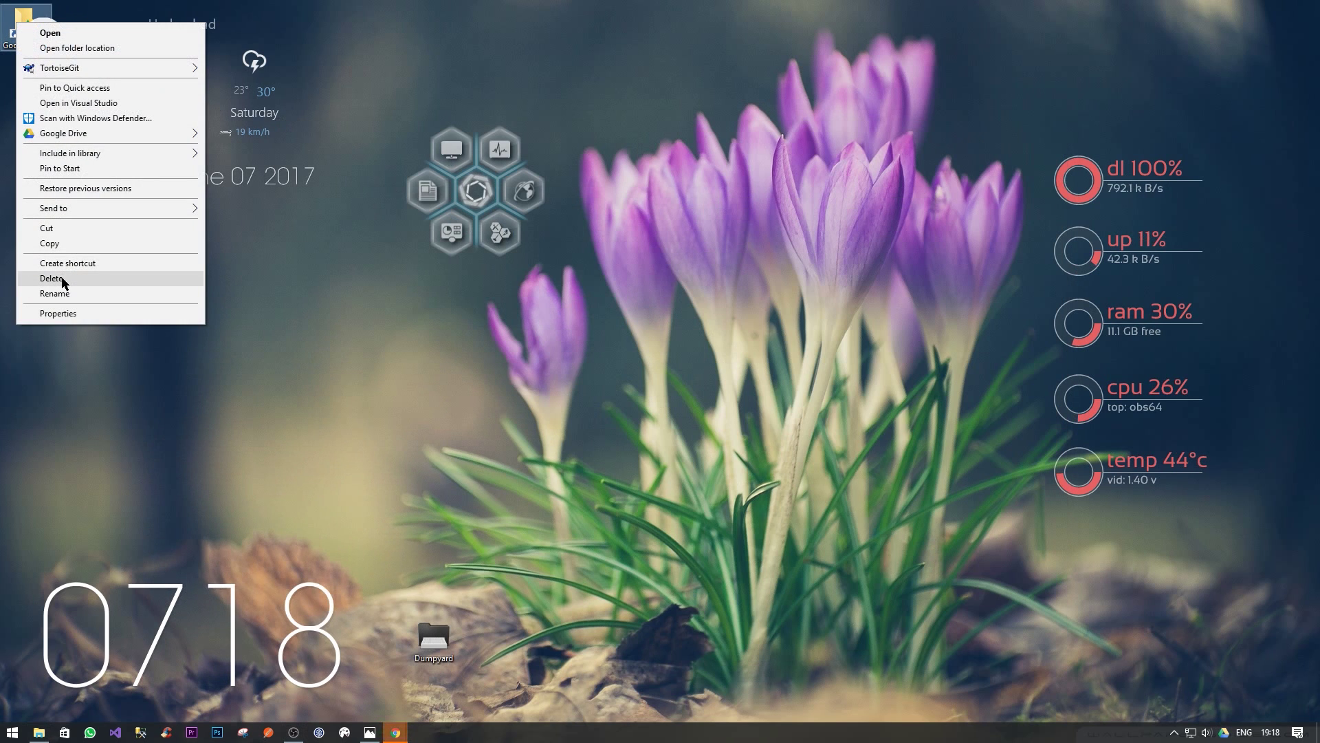
click(106, 278)
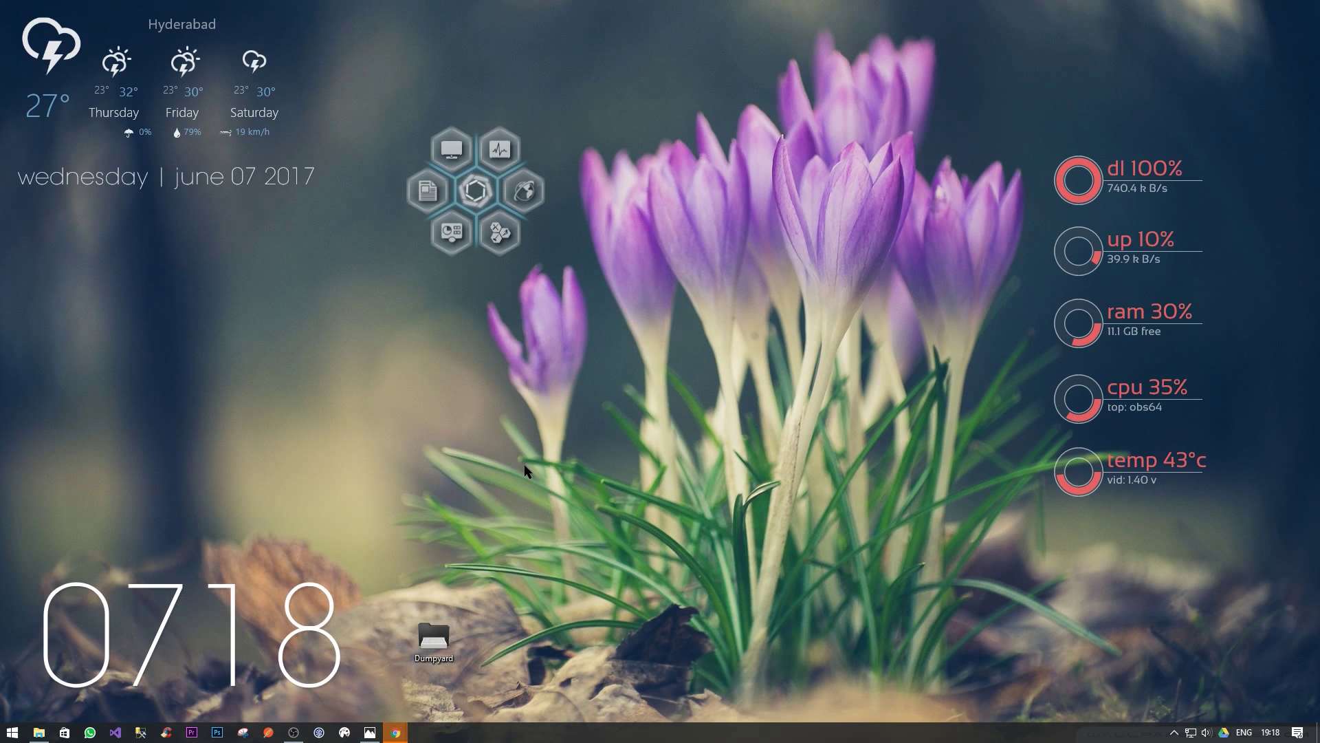
- Launch Windows Photos from Start, browse its Collection, and open the '...' options menu
key(super)
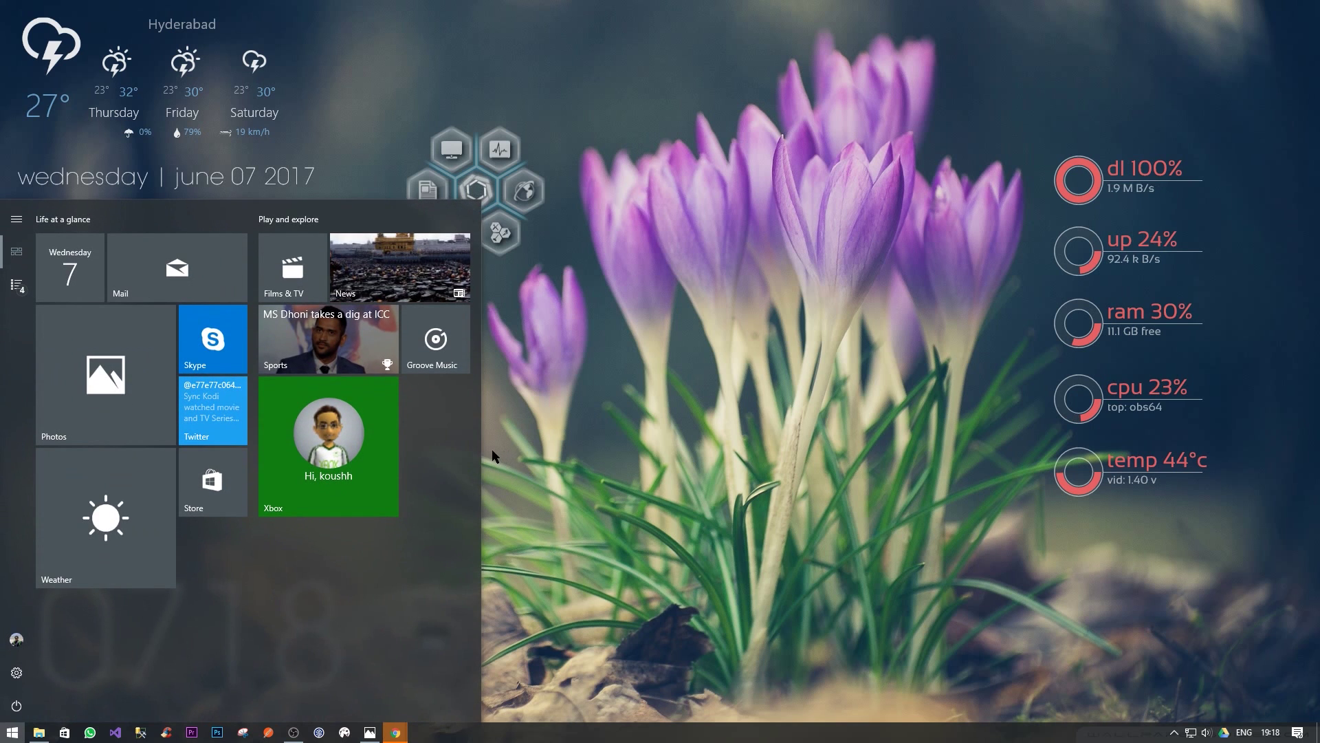
click(112, 383)
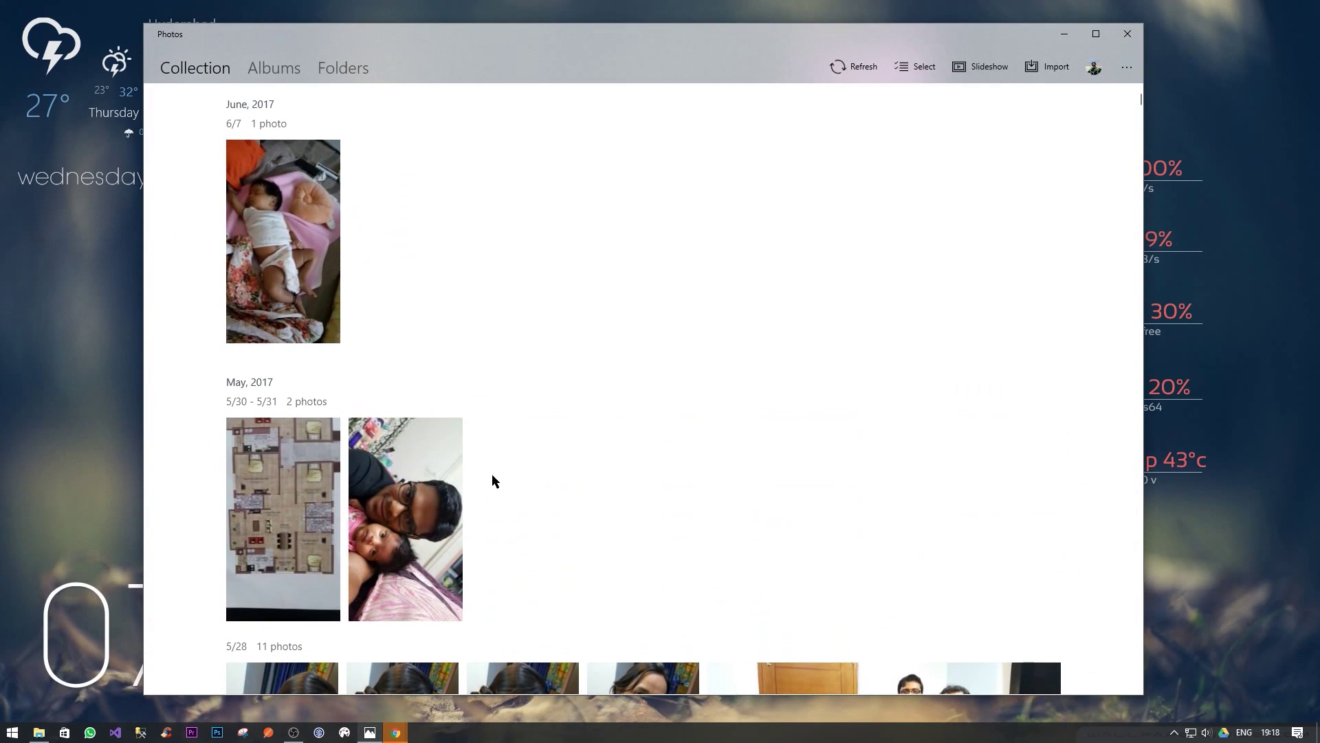
scroll(851, 466, down, 5)
scroll(851, 466, down, 8)
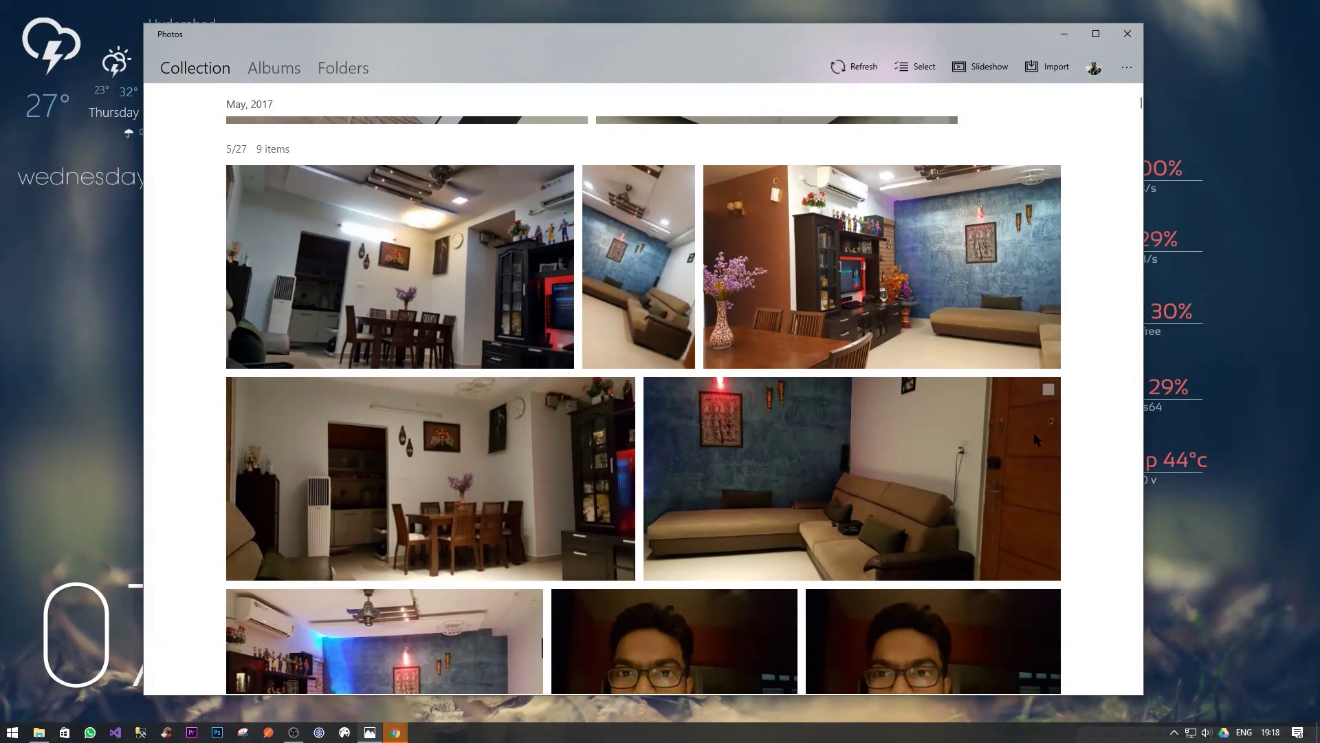
scroll(1126, 438, up, 5)
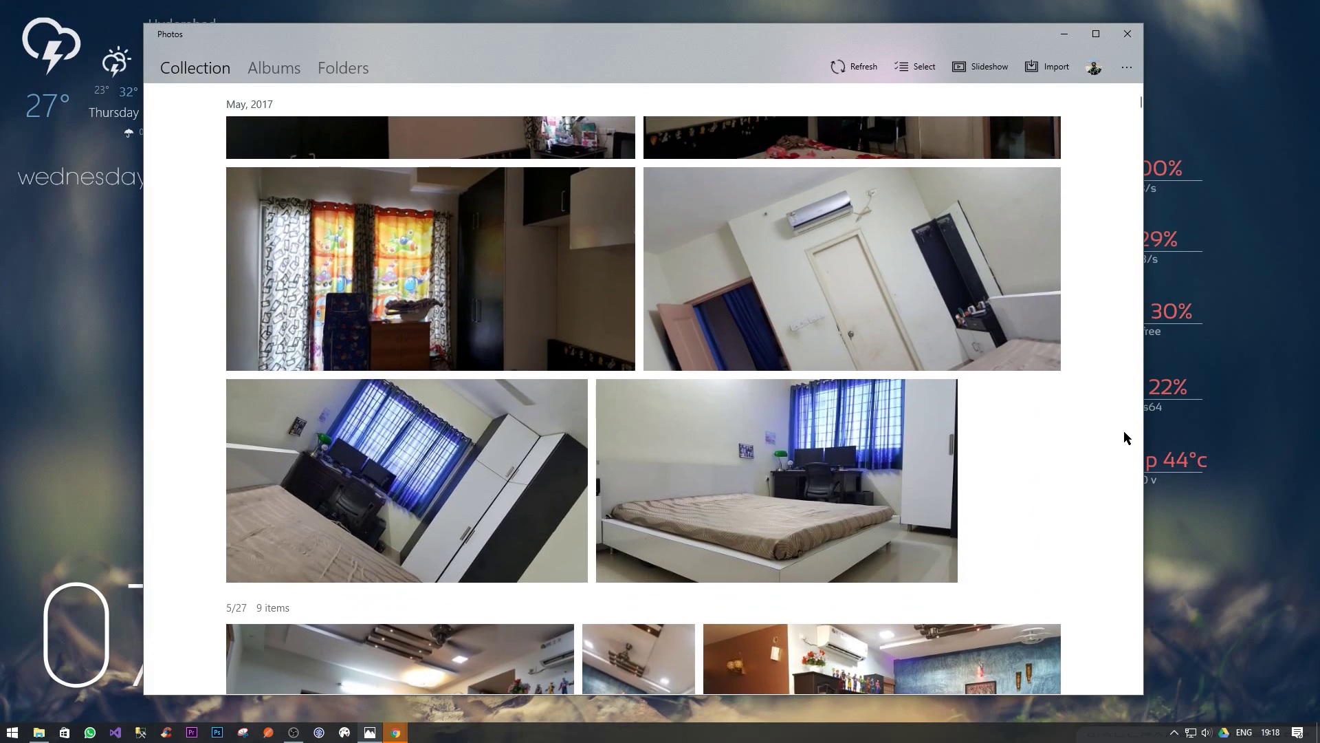
click(1126, 69)
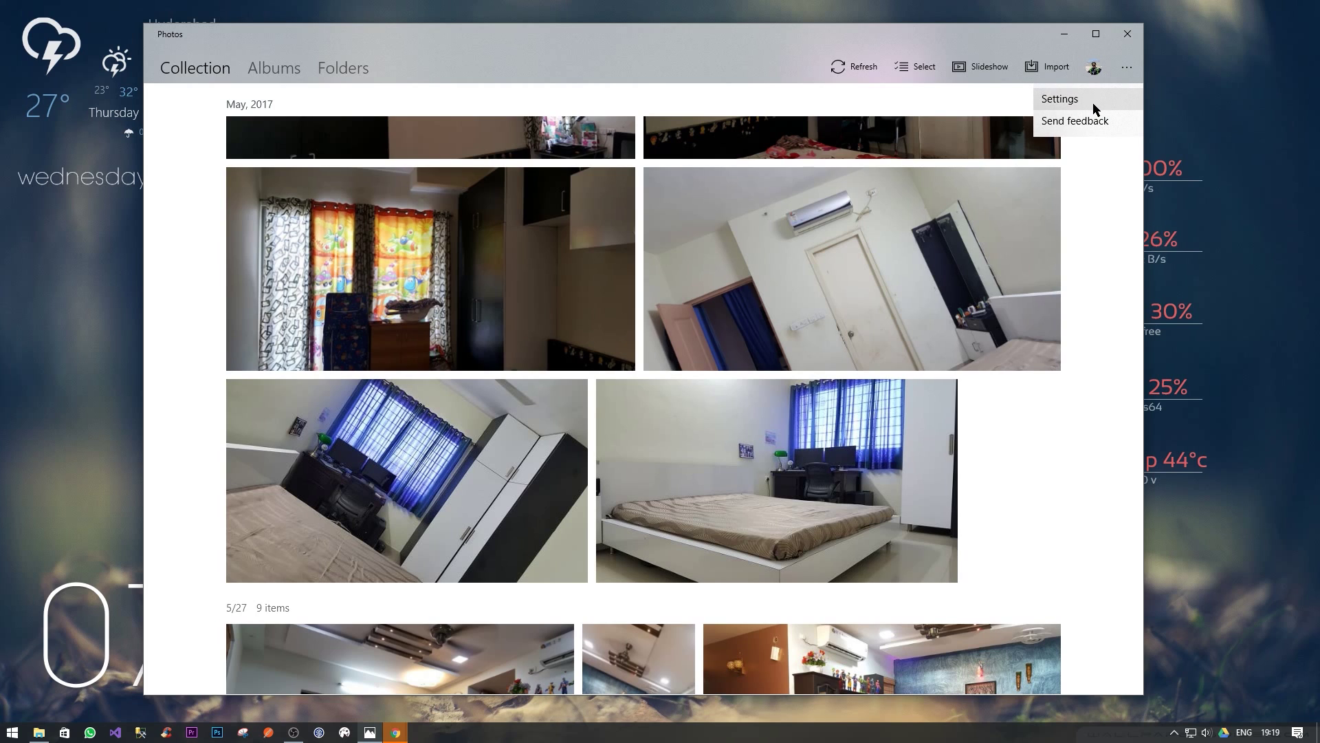
- In Photos Settings, add the Google Drive 'Google Photos' folder as a picture source using the pasted path
click(1073, 99)
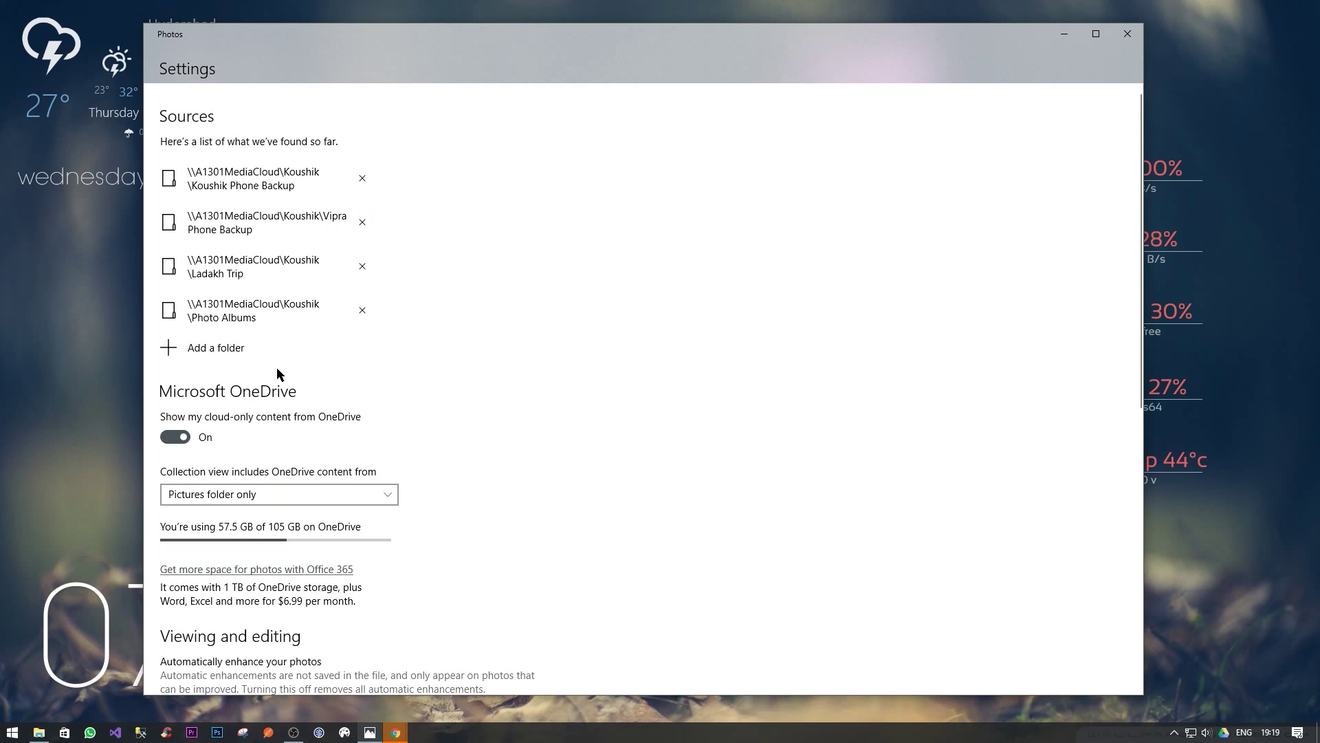
click(226, 351)
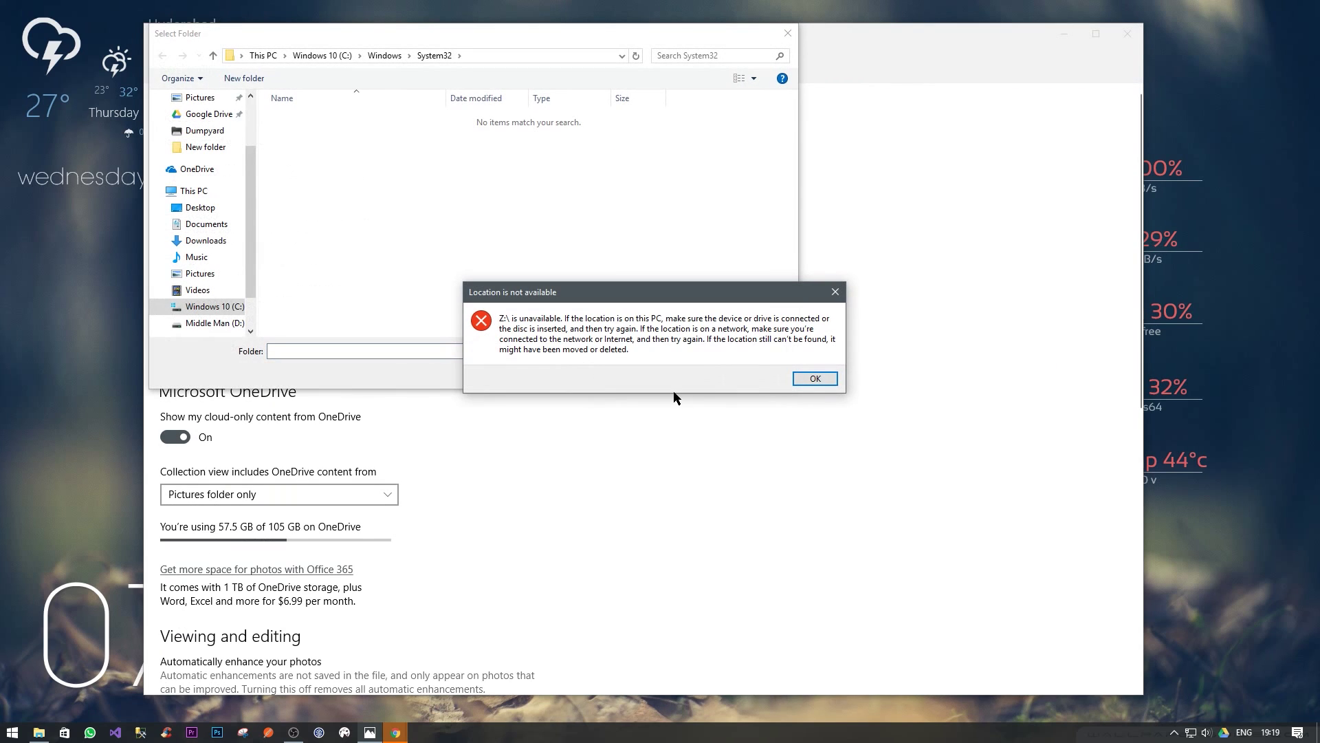
click(815, 378)
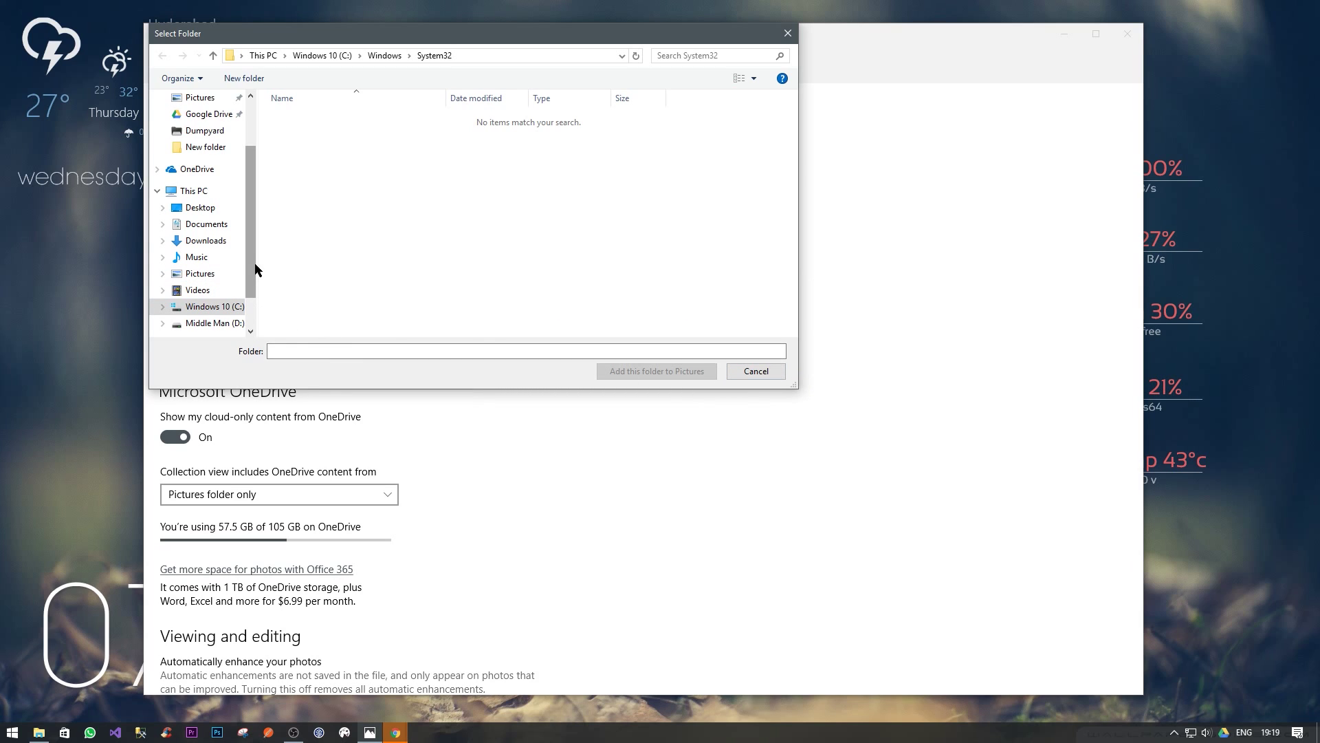
click(303, 351)
text(C:\Users\koush\Google Drive)
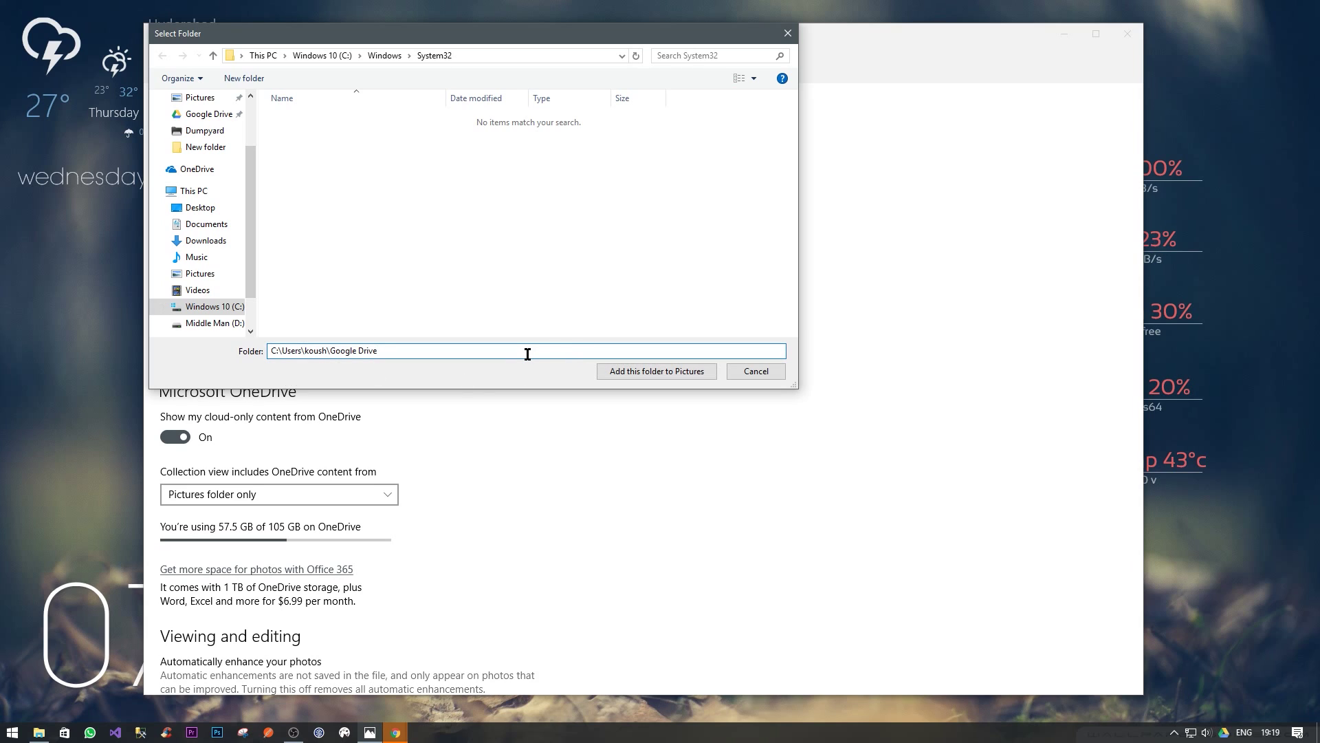
key(Return)
click(324, 138)
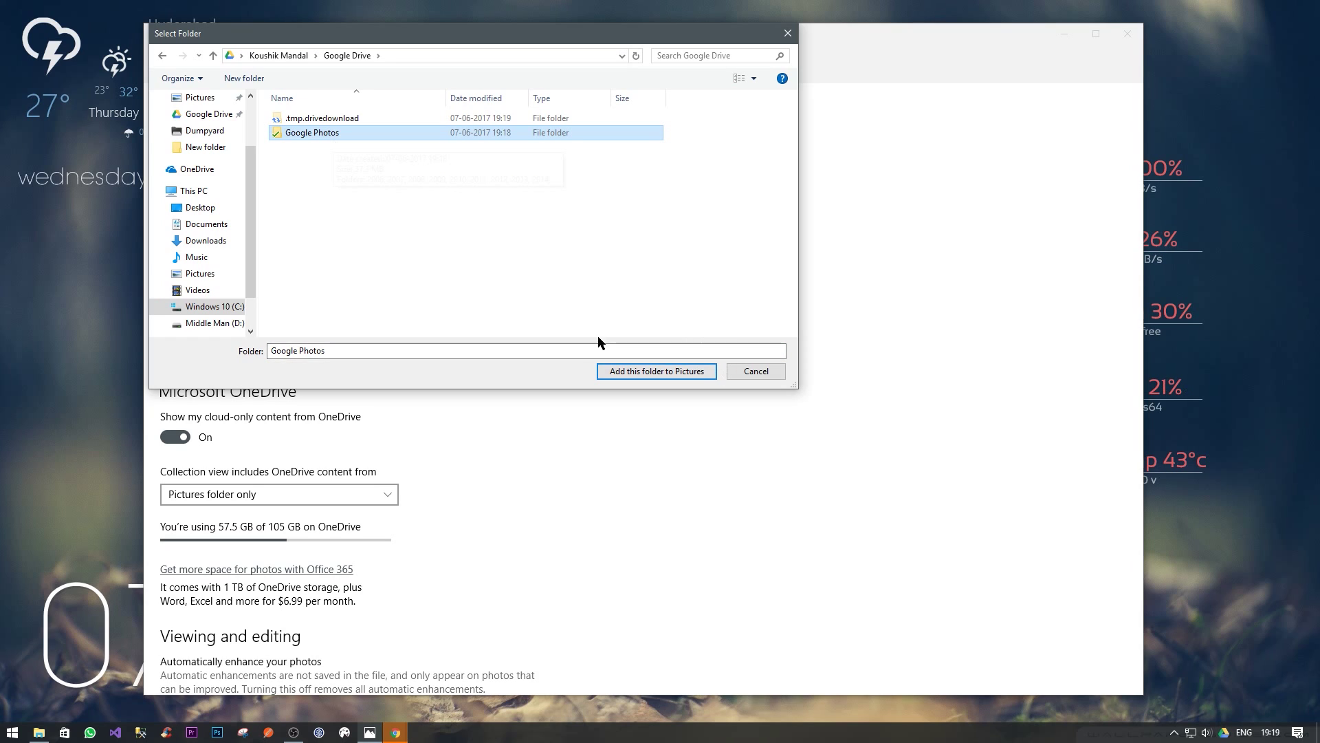
click(678, 371)
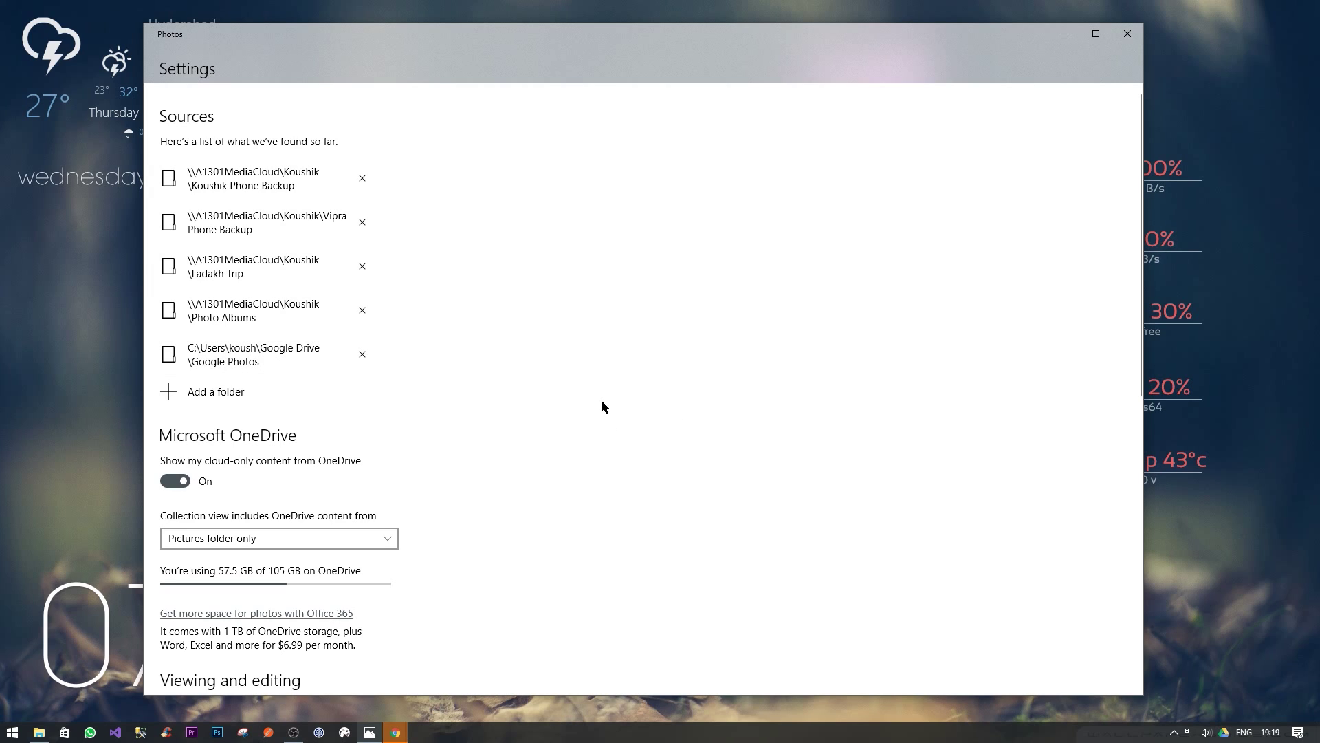
click(1132, 38)
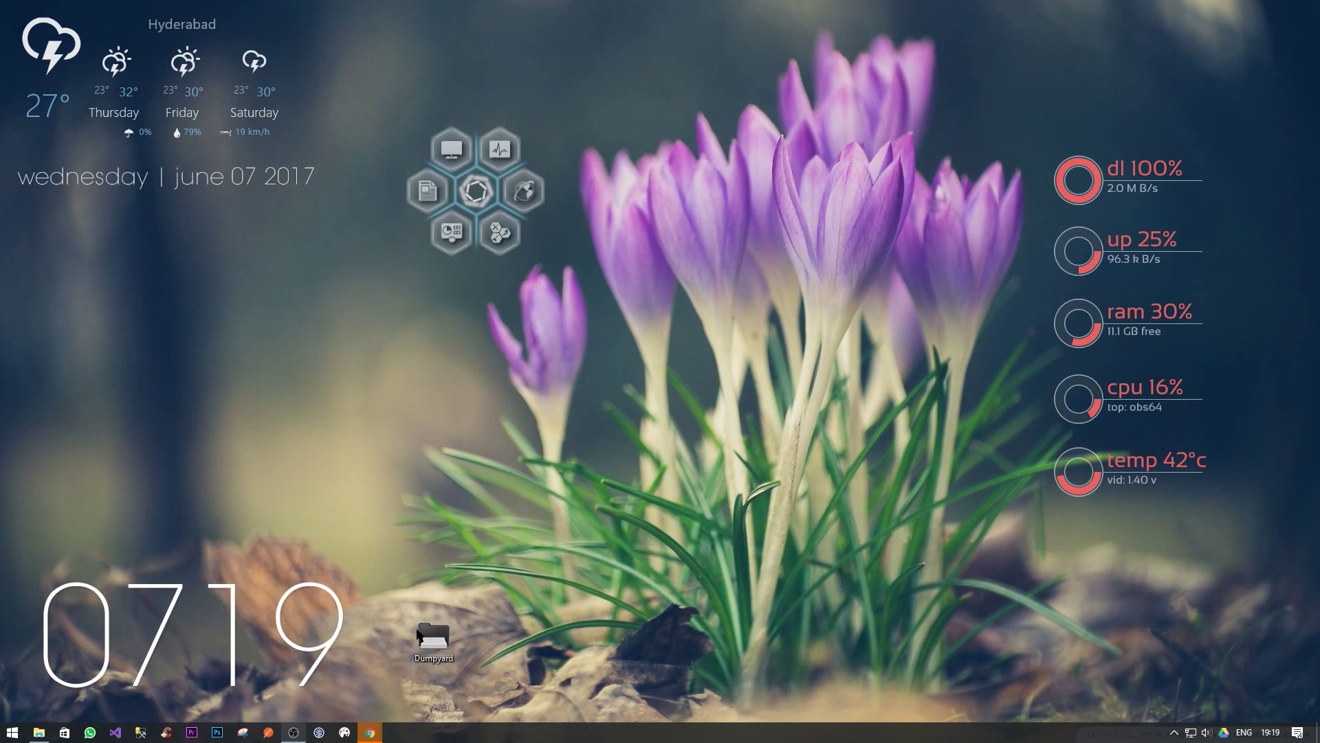